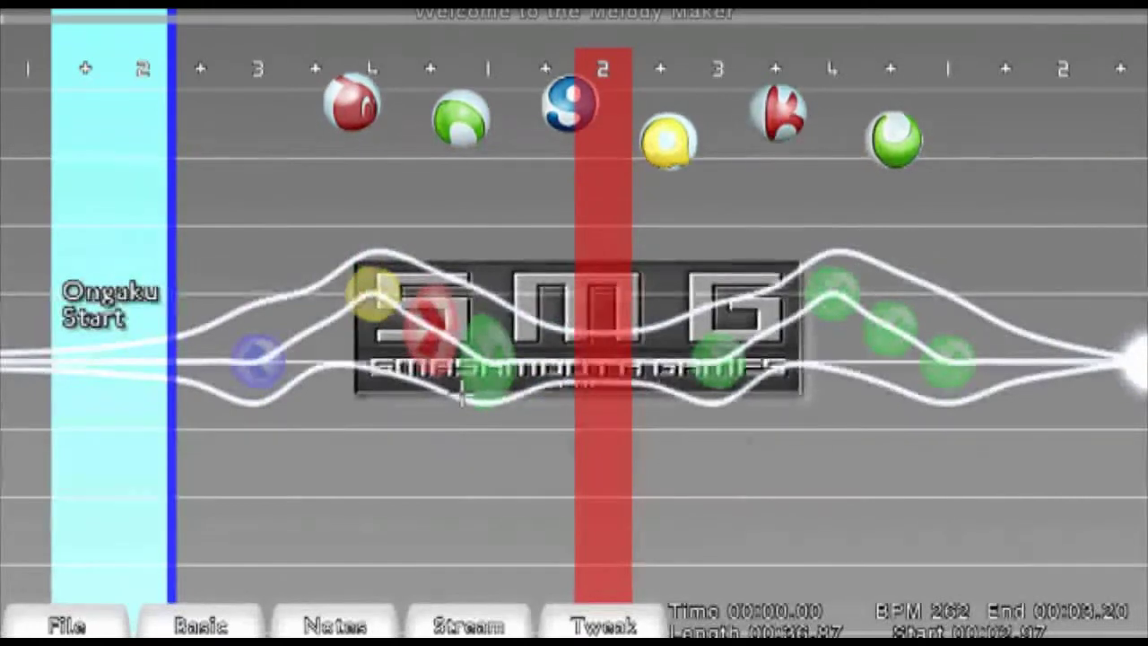
# - Select the opening four-note pattern on the timeline and copy it
pyautogui.scroll(-2, 462, 393)
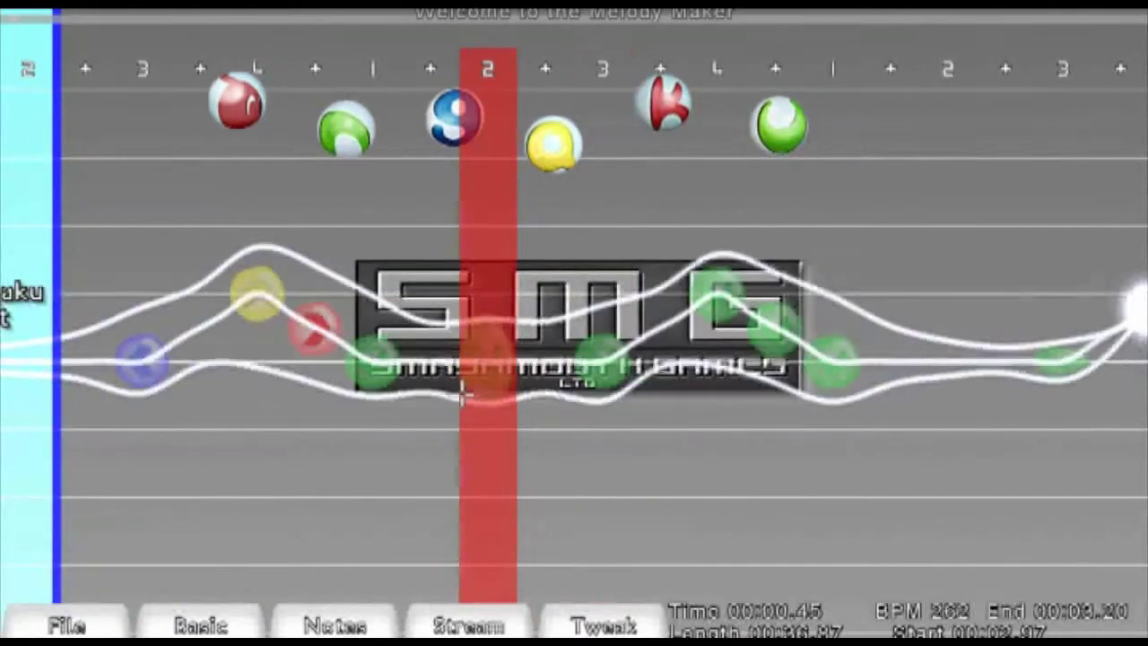
pyautogui.moveTo(143, 375); pyautogui.dragTo(377, 386)
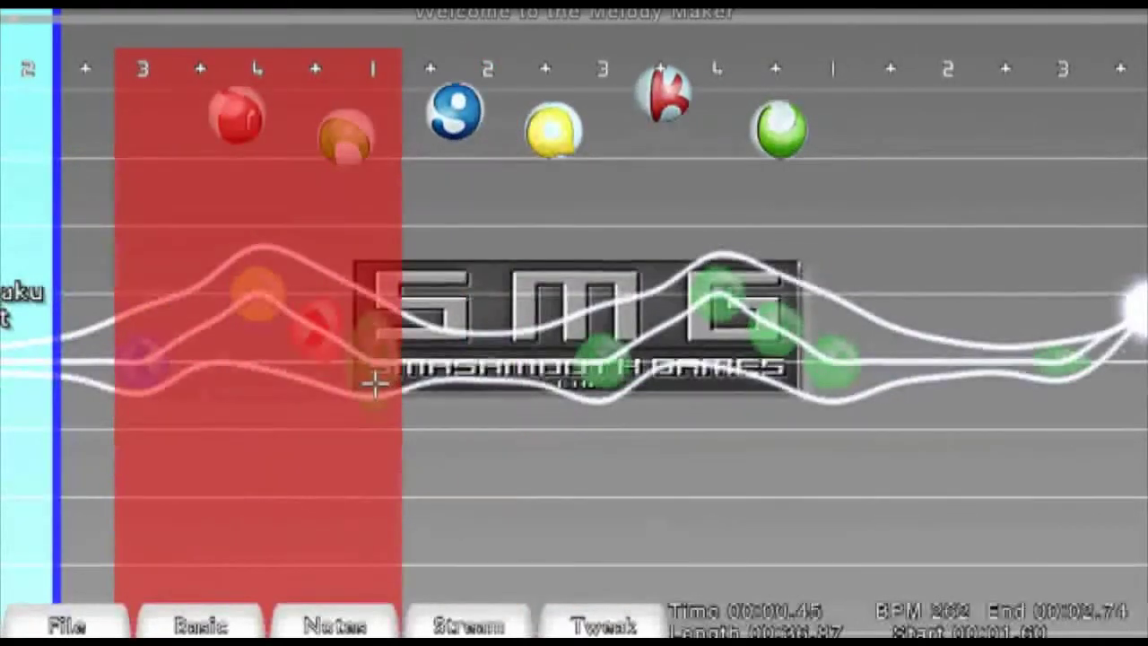
pyautogui.hotkey('ctrl', 'c')
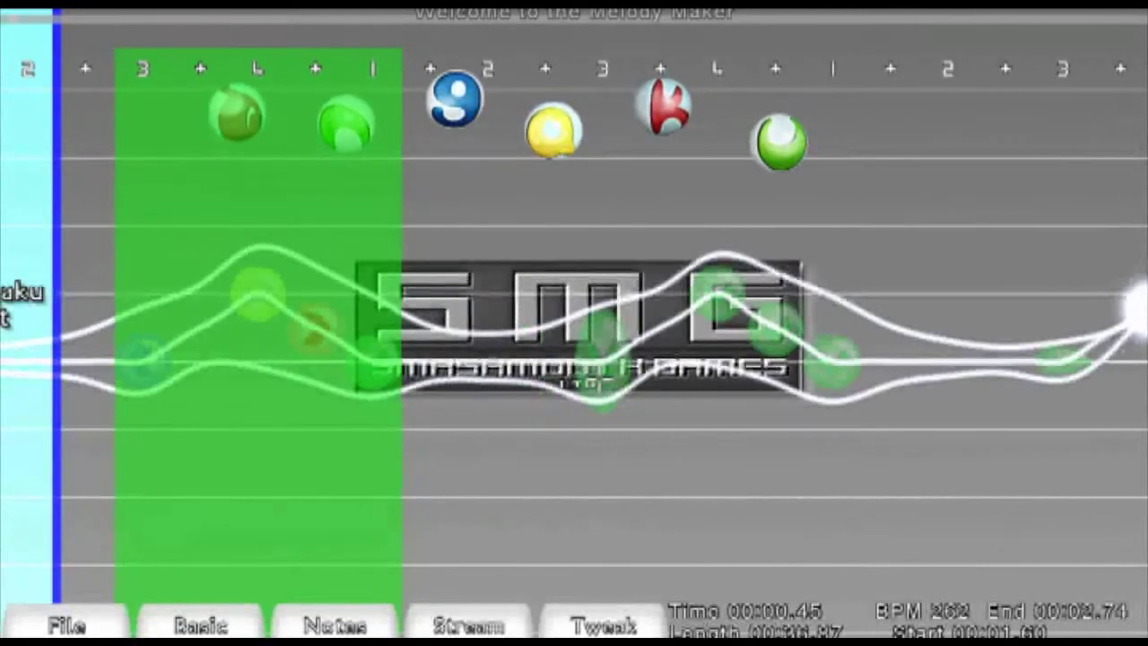
# - Save the level
pyautogui.scroll(-2, 843, 336)
pyautogui.scroll(-8, 843, 336)
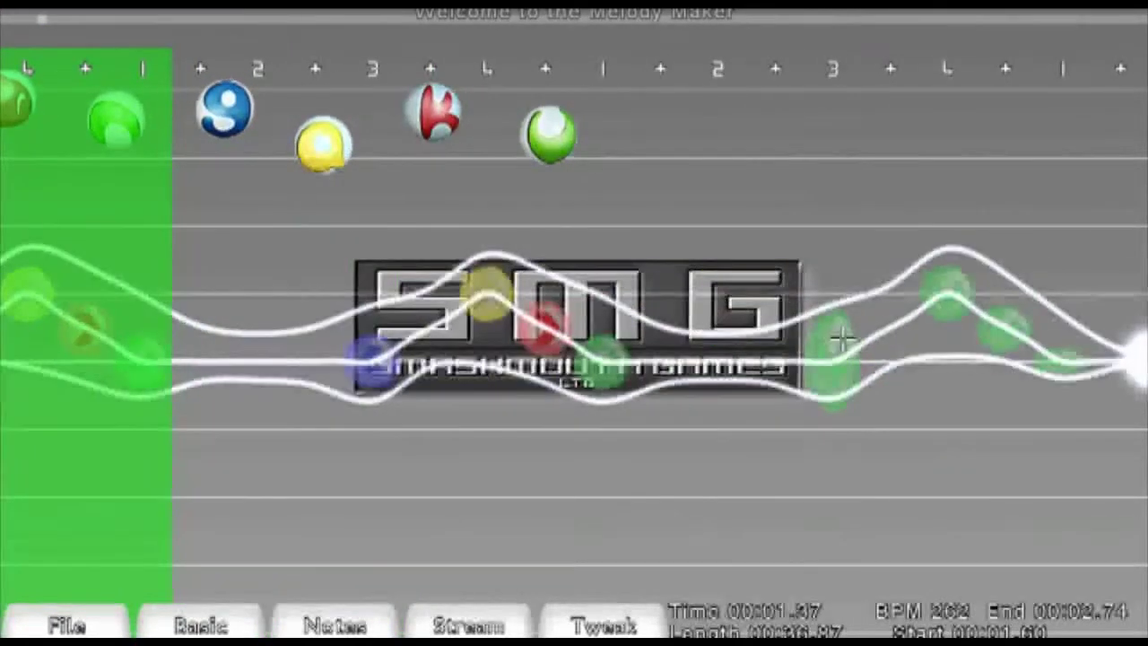
pyautogui.scroll(-8, 843, 338)
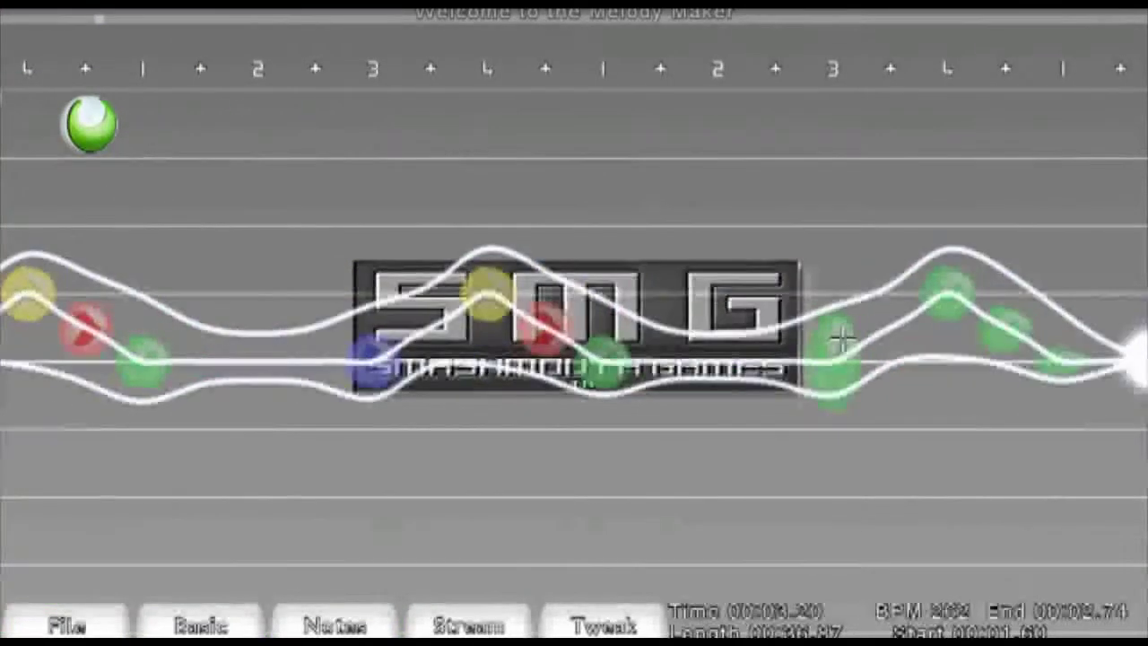
pyautogui.scroll(5, 843, 337)
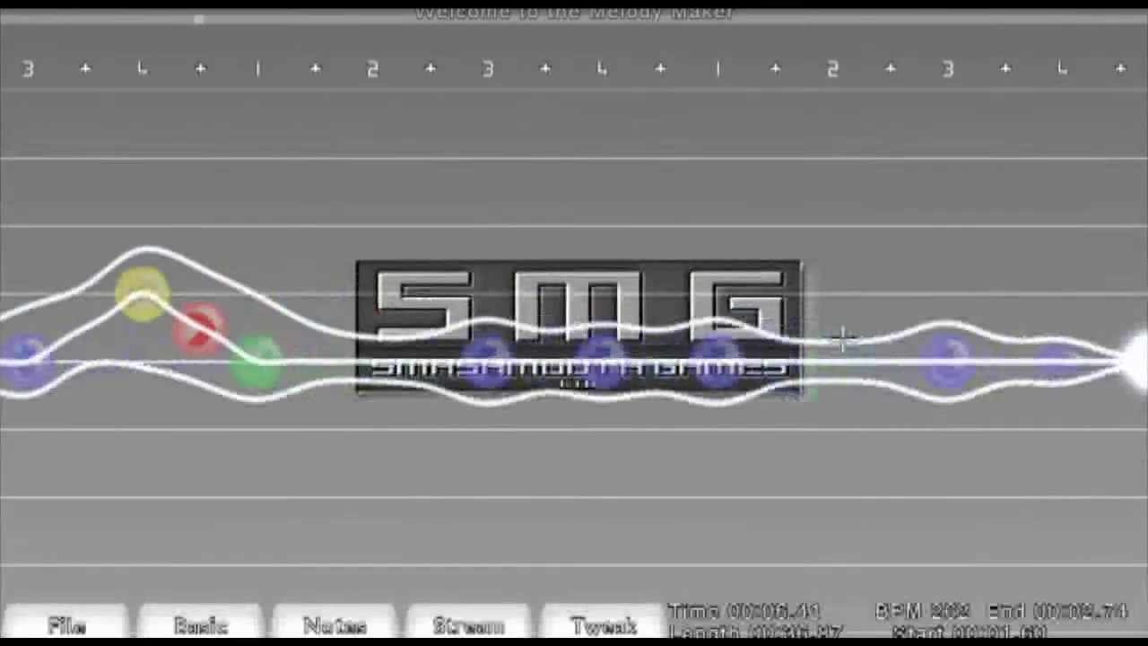
pyautogui.scroll(15, 843, 337)
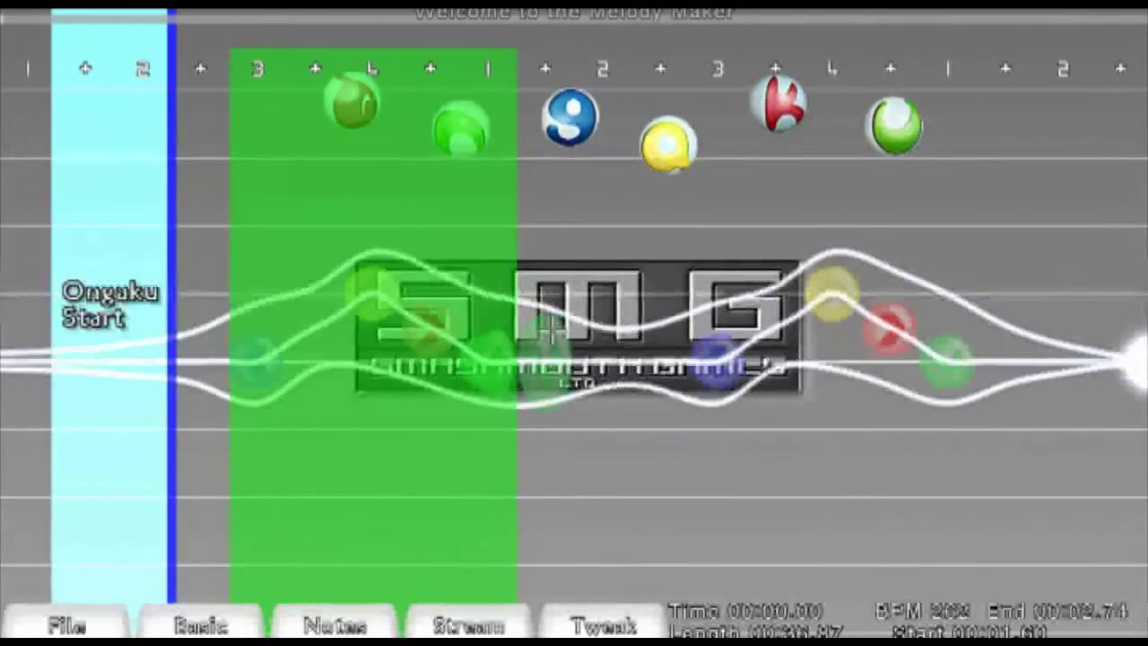
pyautogui.click(67, 625)
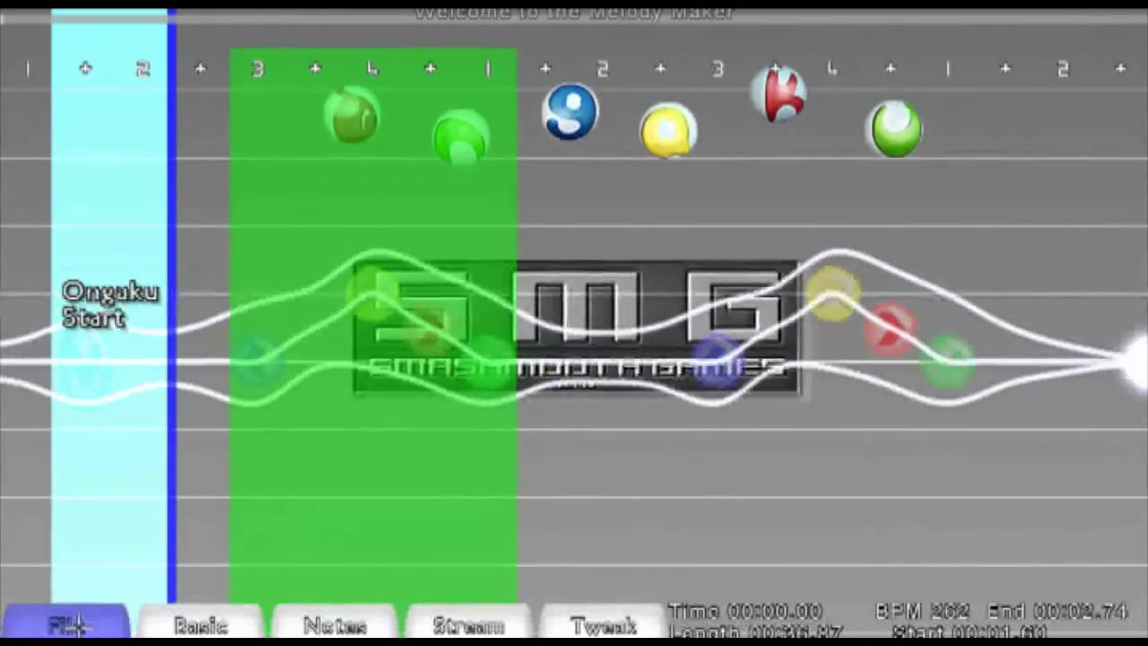
pyautogui.click(225, 491)
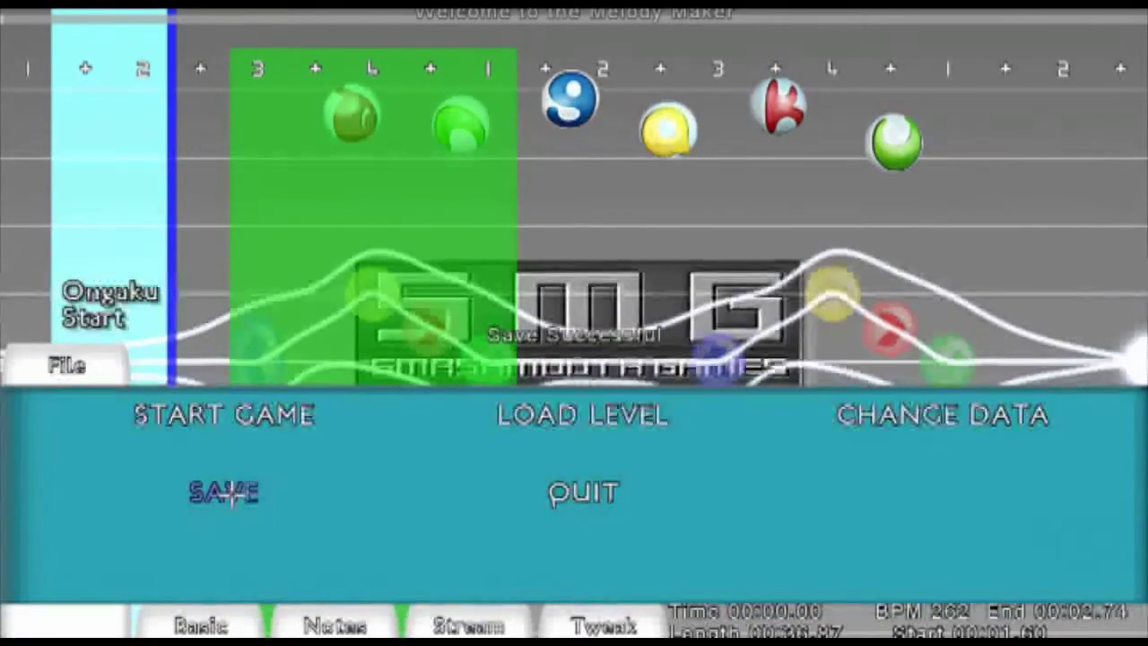
pyautogui.click(124, 375)
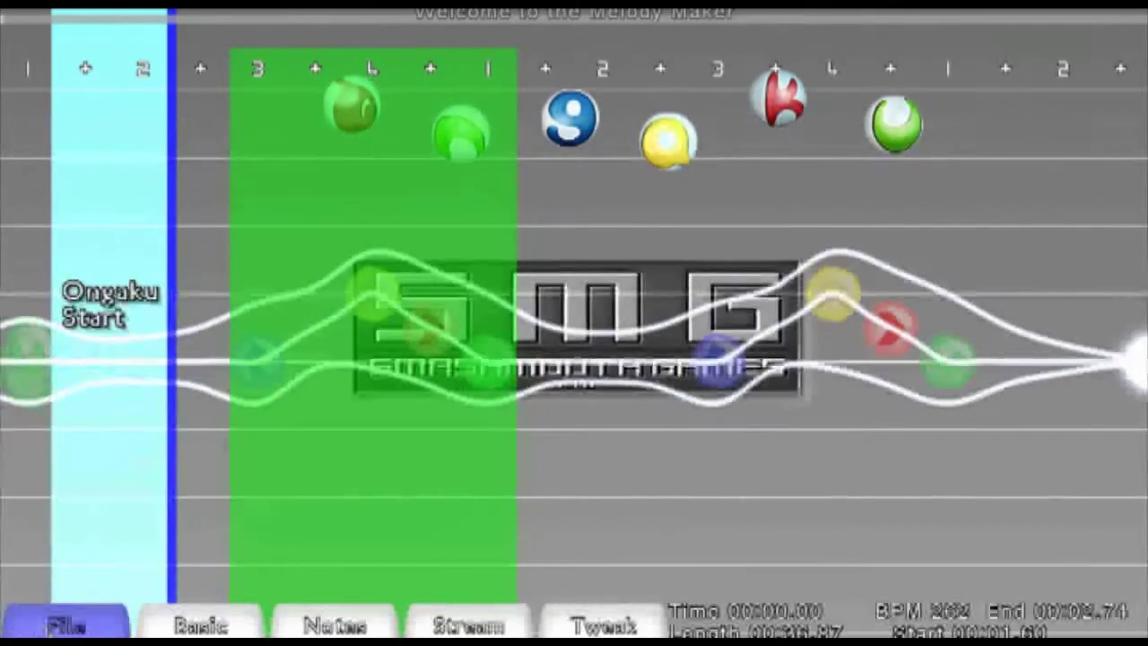
# - Start a test play of the level and hit the incoming notes with the arrow keys
pyautogui.click(59, 612)
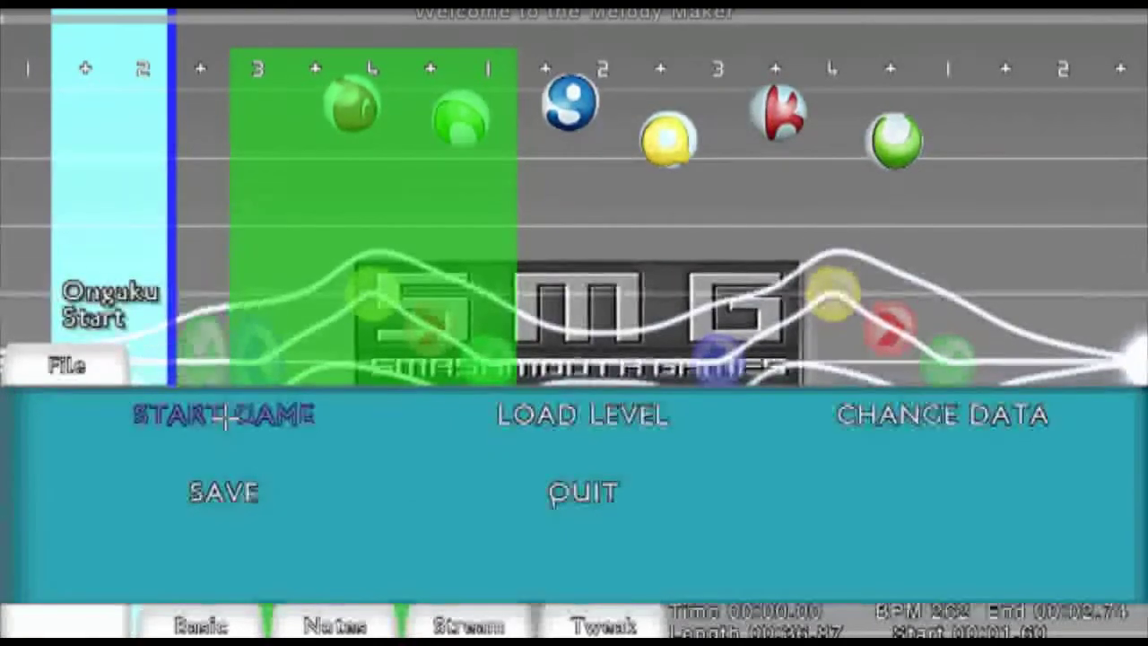
pyautogui.click(225, 414)
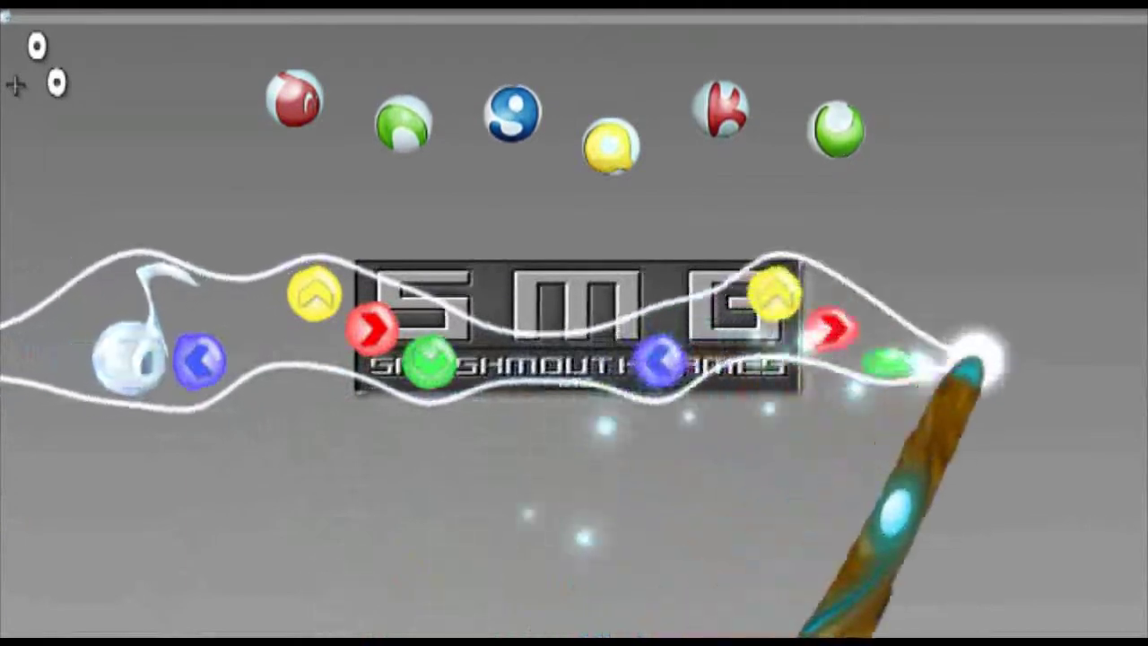
pyautogui.press('Left')
pyautogui.press('Up')
pyautogui.press('Right')
pyautogui.press('Down')
pyautogui.press('Down')
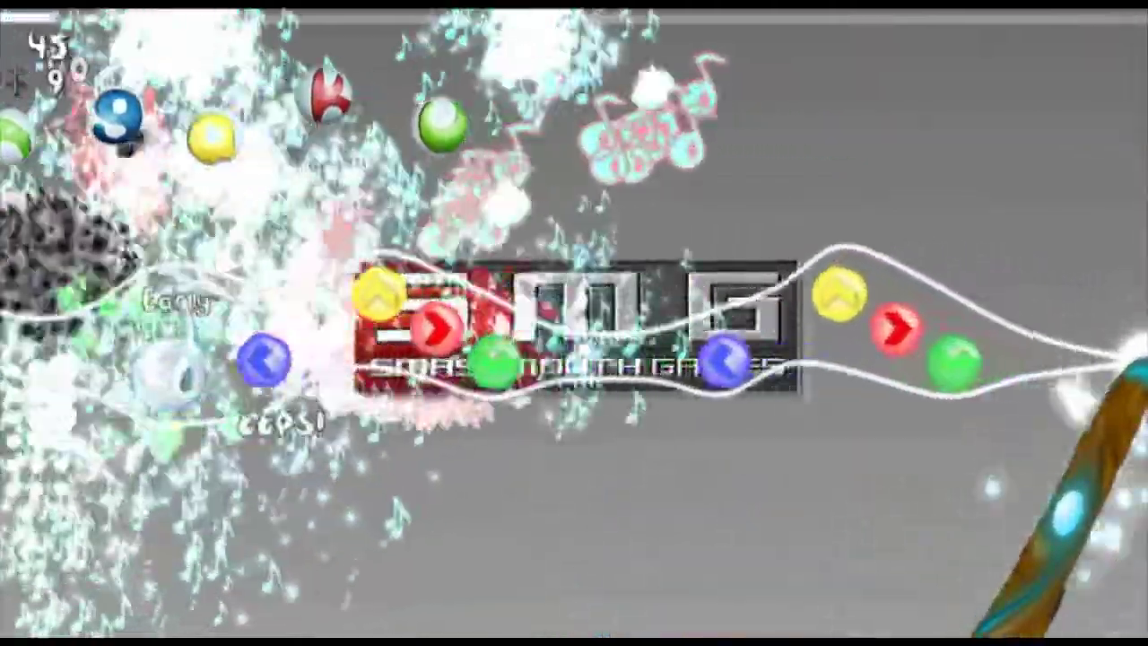
pyautogui.press('Left')
pyautogui.press('Up')
pyautogui.press('Right')
pyautogui.press('Down')
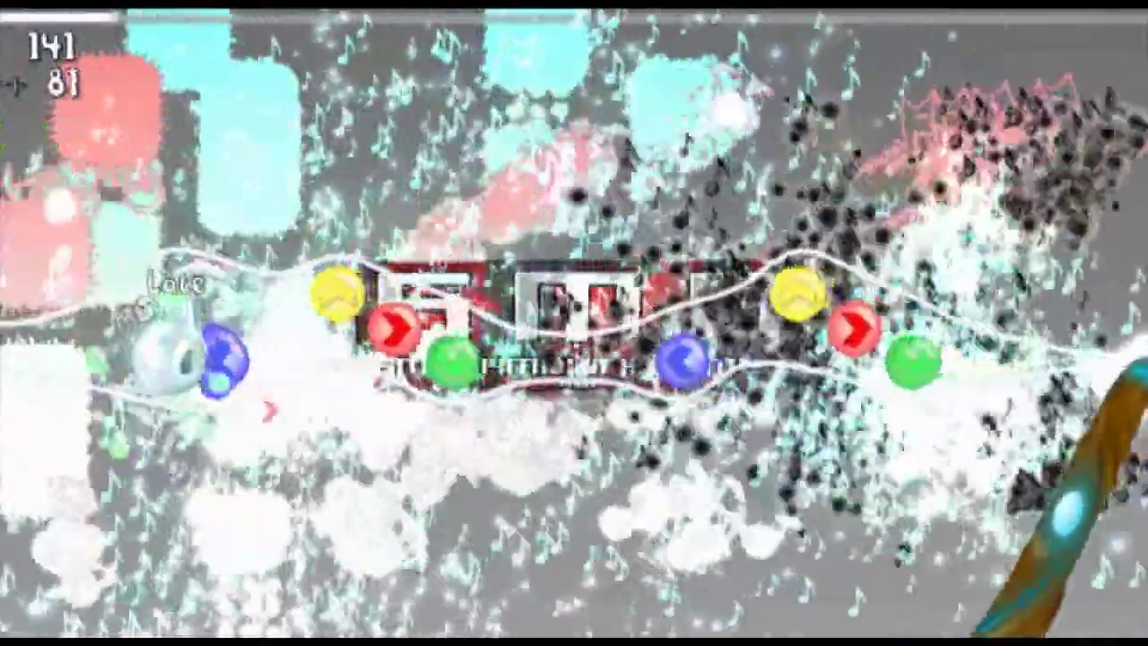
pyautogui.press('Left')
pyautogui.press('Up')
pyautogui.press('Right')
pyautogui.press('Down')
pyautogui.press('Left')
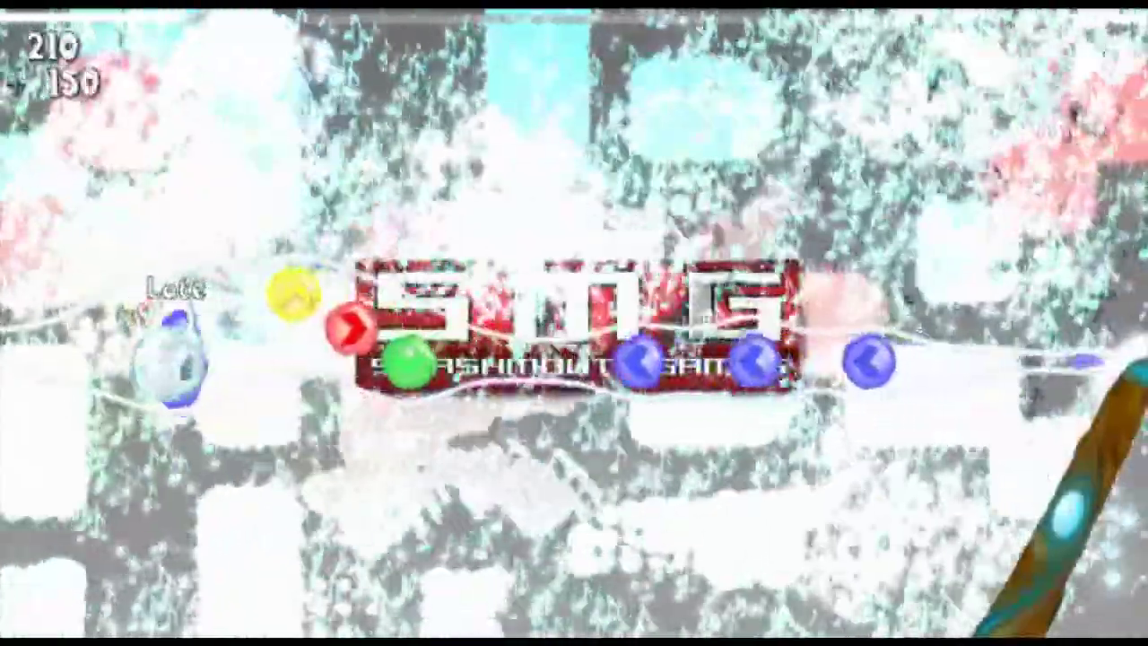
pyautogui.press('Up')
pyautogui.press('Right')
pyautogui.press('Down')
pyautogui.press('Left')
# - Pause the test play, quit it and return to editing the level
pyautogui.press('Escape')
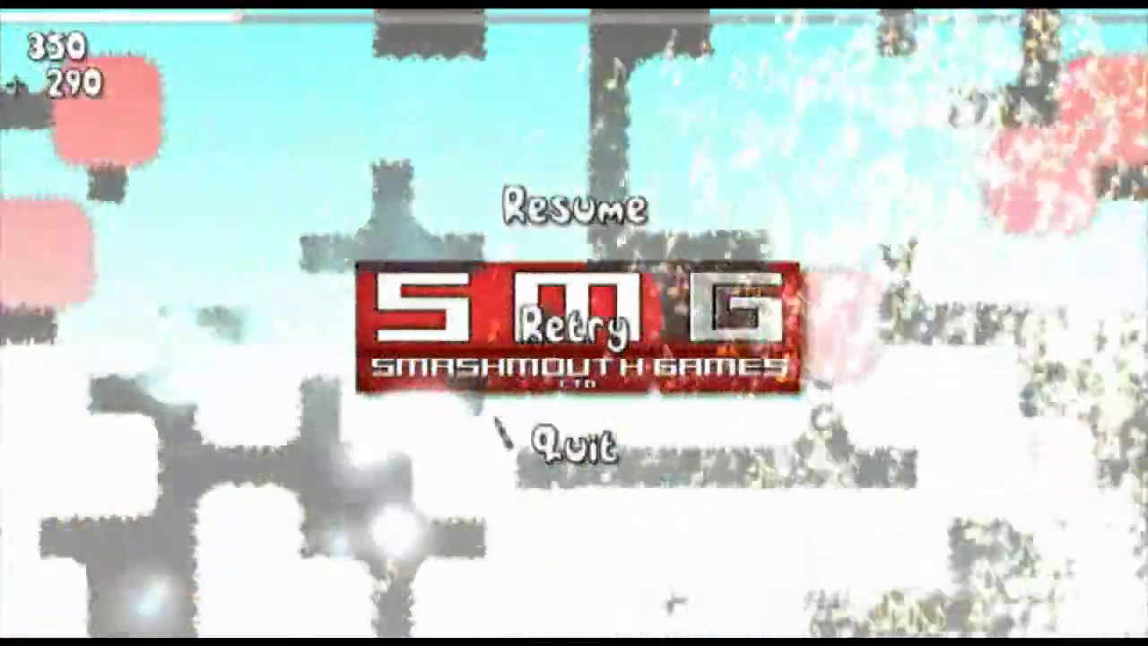
pyautogui.click(581, 447)
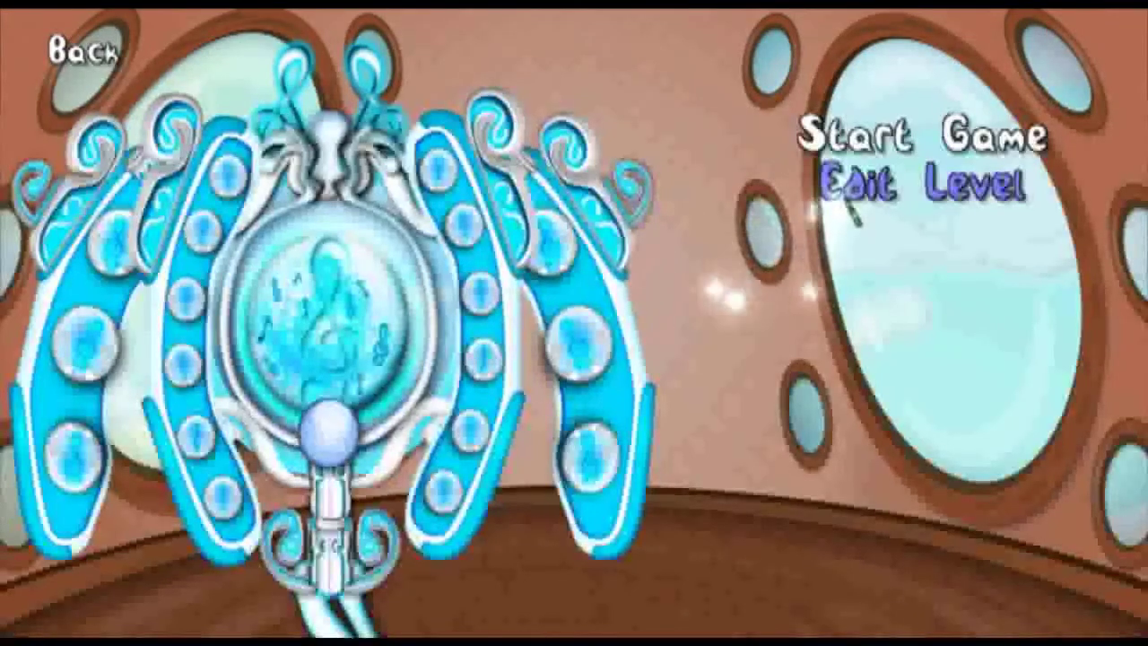
pyautogui.click(829, 199)
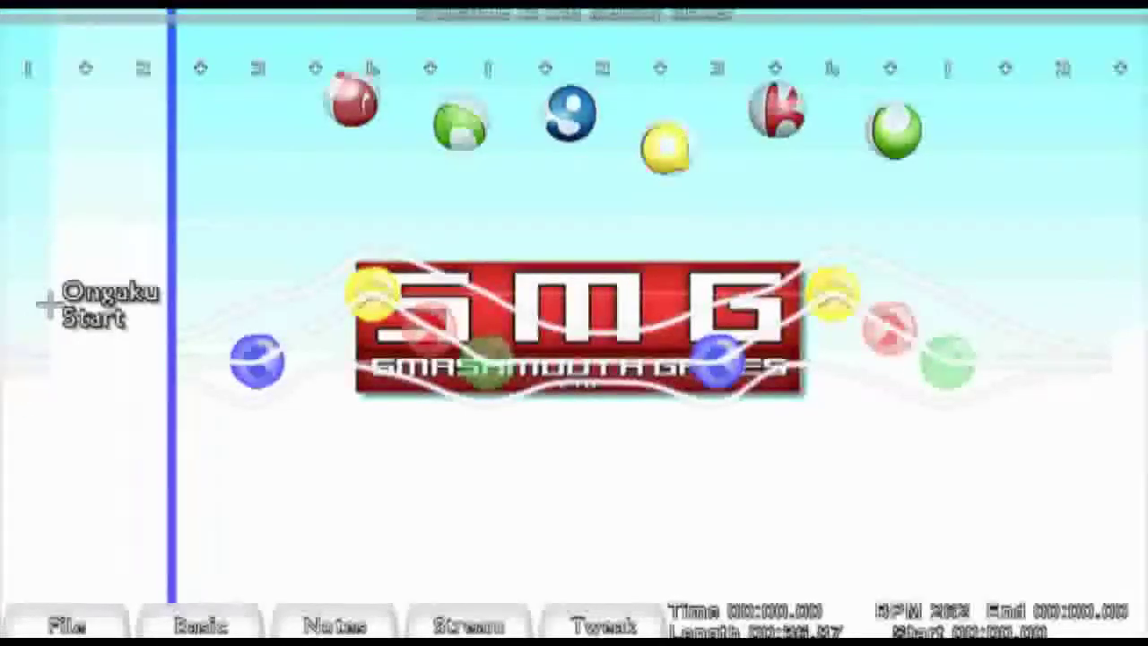
# - Play back the level's song in the editor and review the notes near the start
pyautogui.press('space')
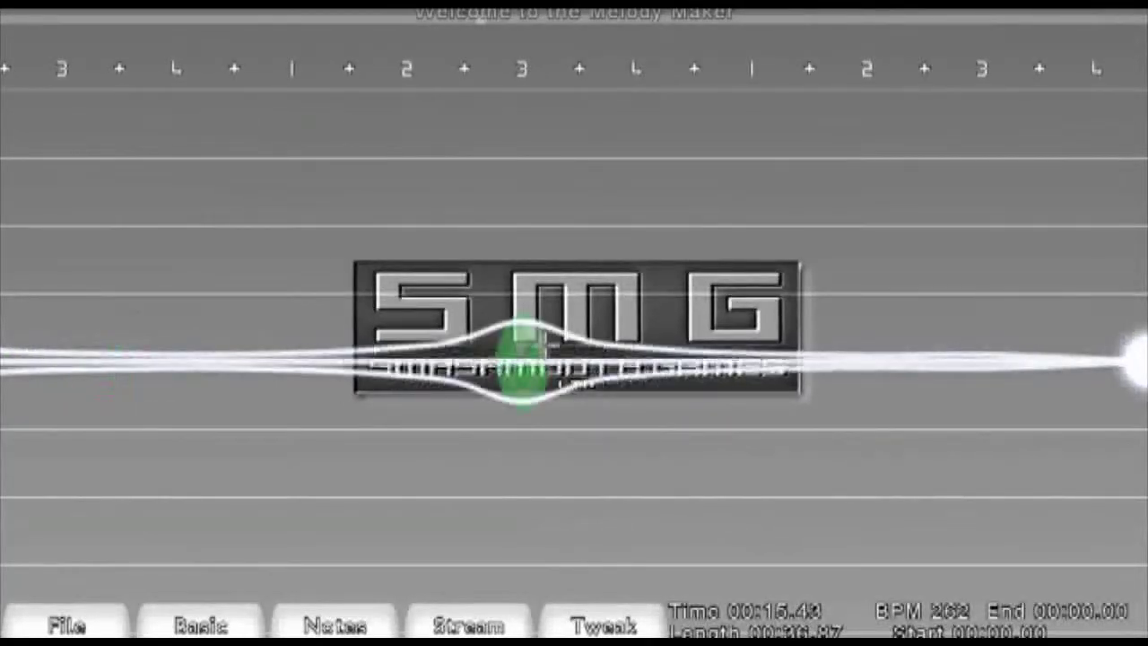
pyautogui.scroll(20, 543, 346)
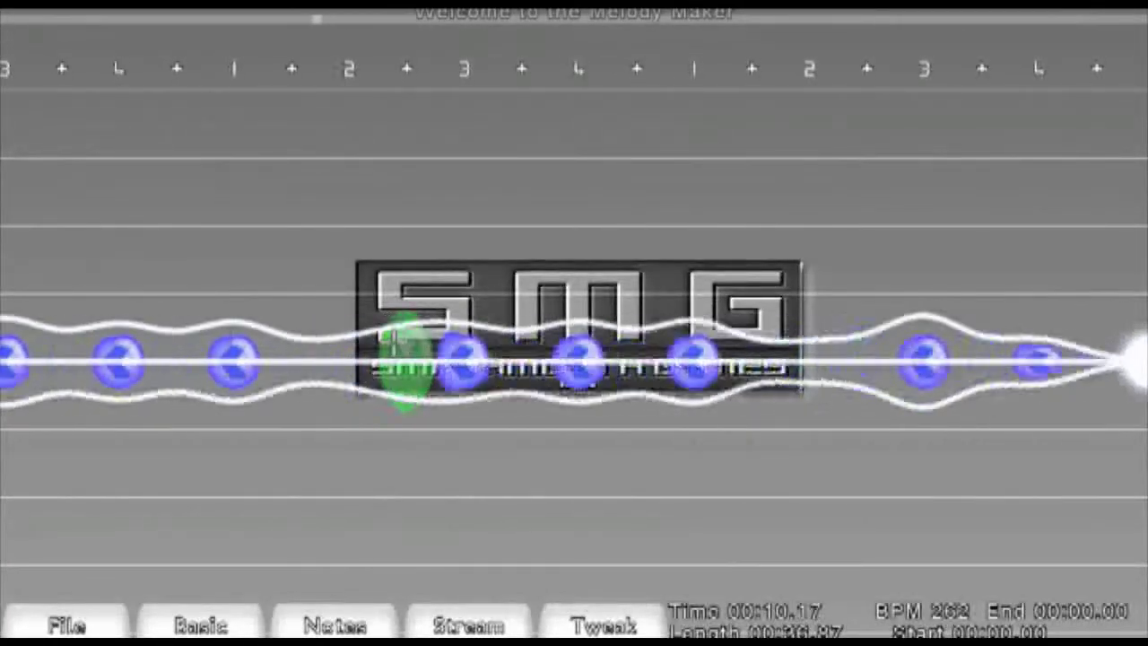
pyautogui.scroll(20, 390, 337)
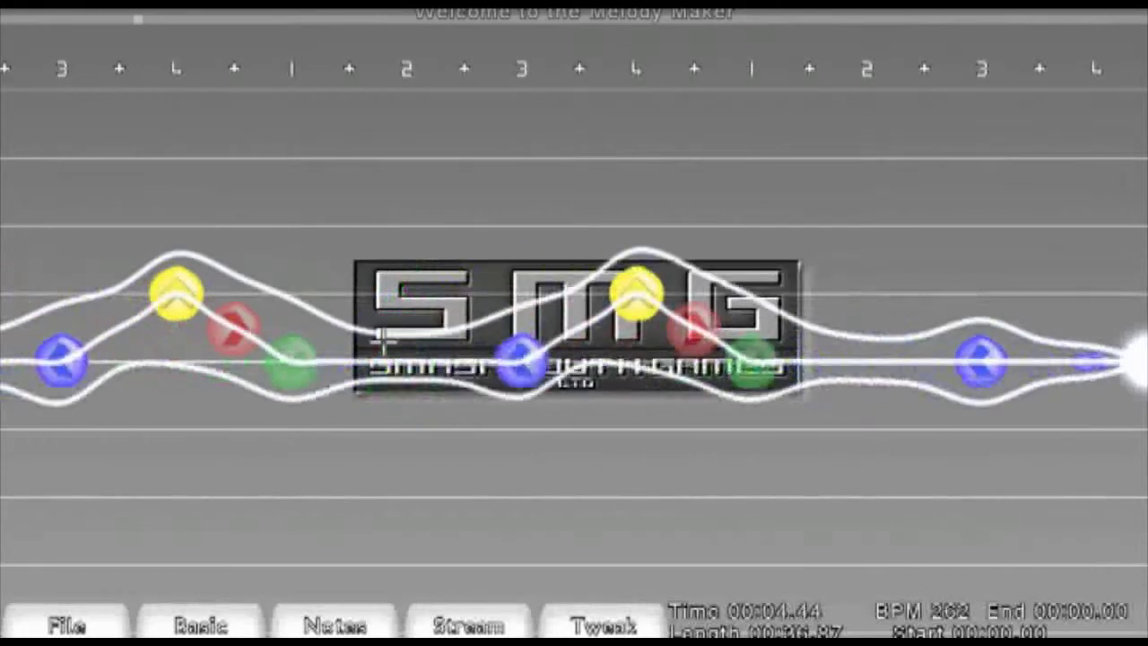
pyautogui.click(384, 337)
pyautogui.rightClick(384, 340)
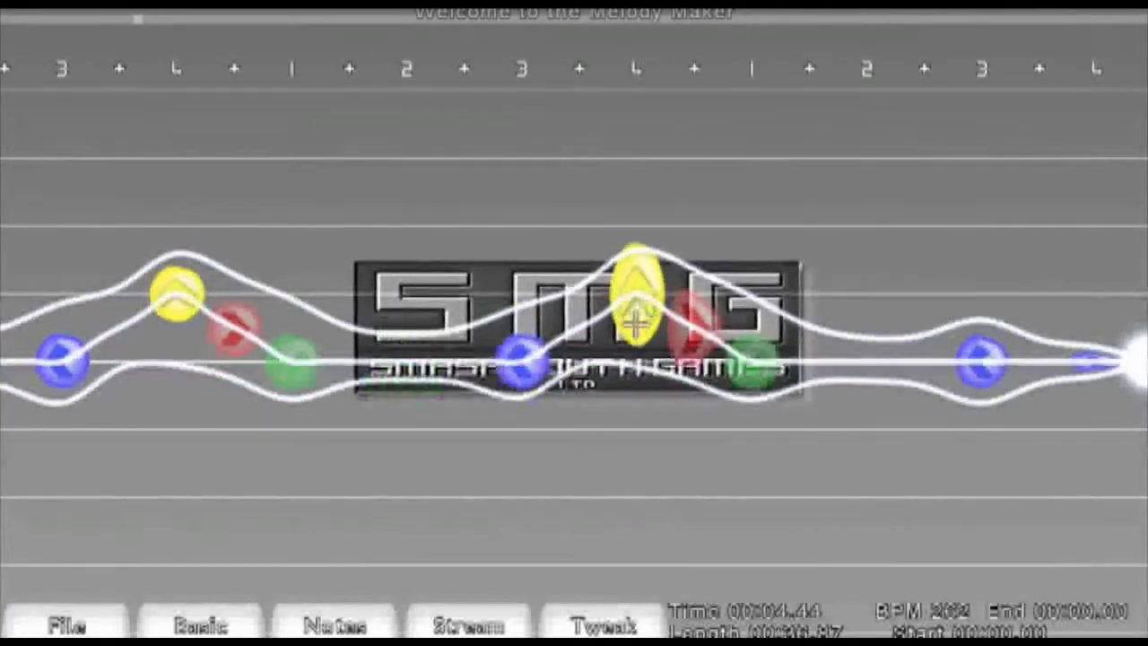
pyautogui.scroll(-11, 543, 349)
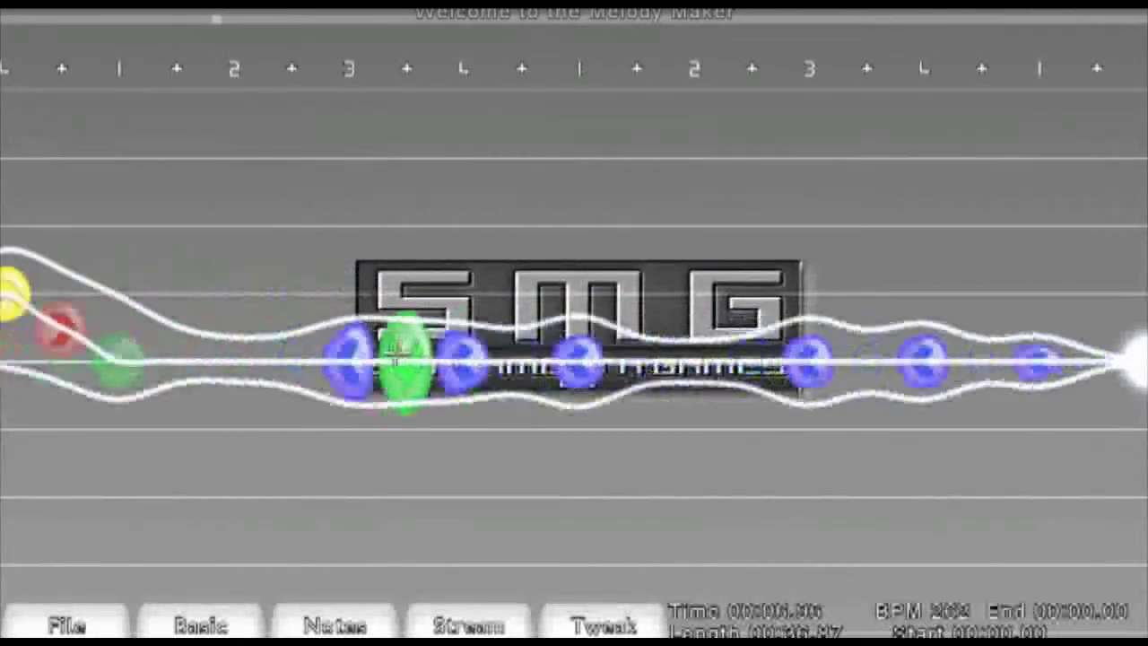
pyautogui.scroll(6, 395, 354)
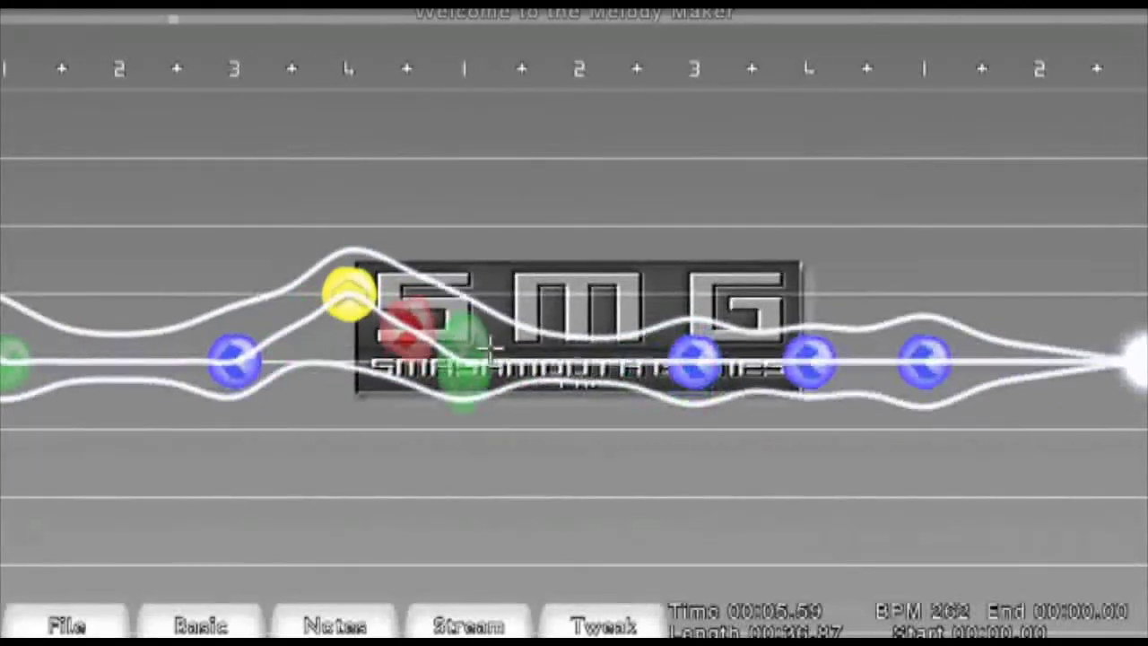
# - Raise a blue note to the upper lane and select it together with the following note
pyautogui.moveTo(807, 361); pyautogui.dragTo(804, 285)
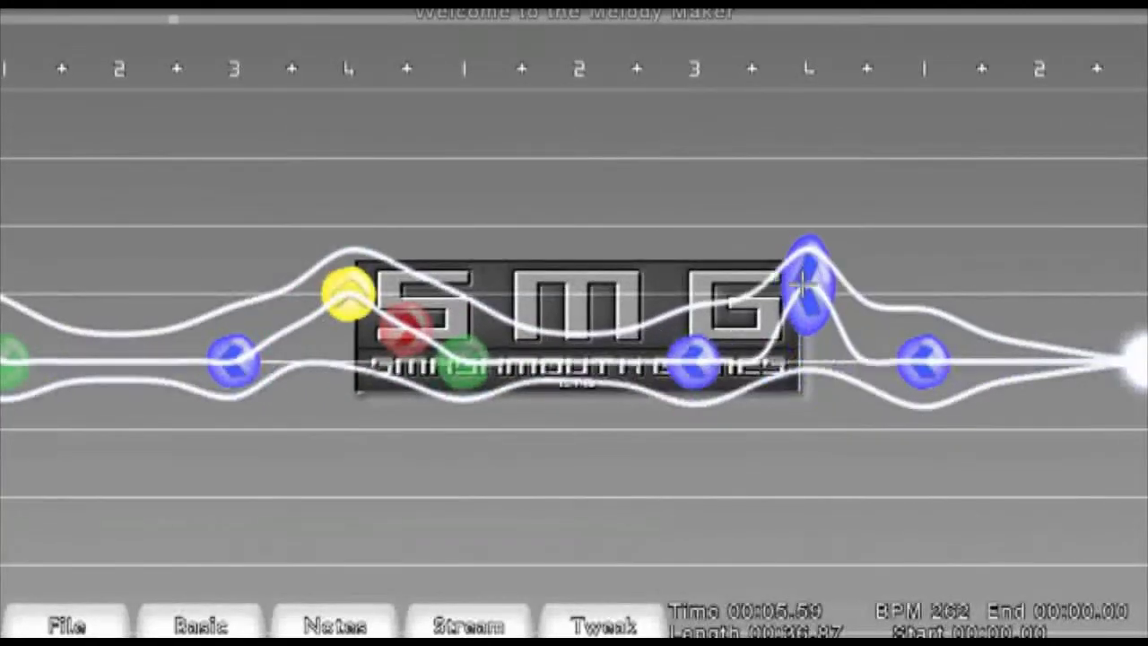
pyautogui.moveTo(696, 355); pyautogui.dragTo(903, 319)
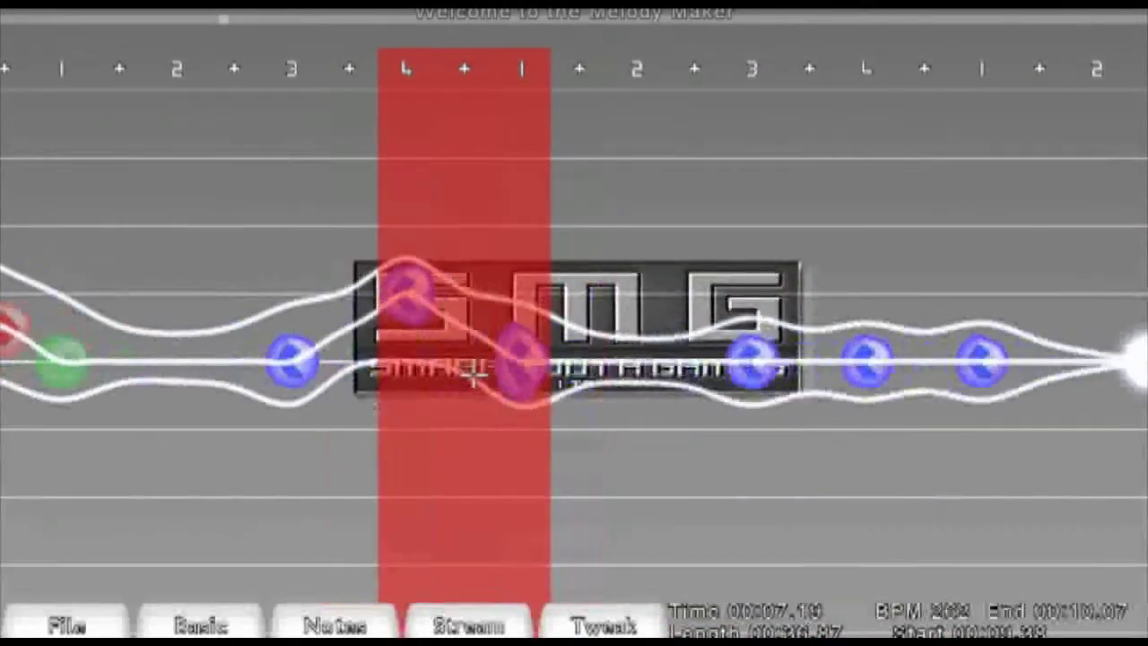
pyautogui.scroll(1, 473, 375)
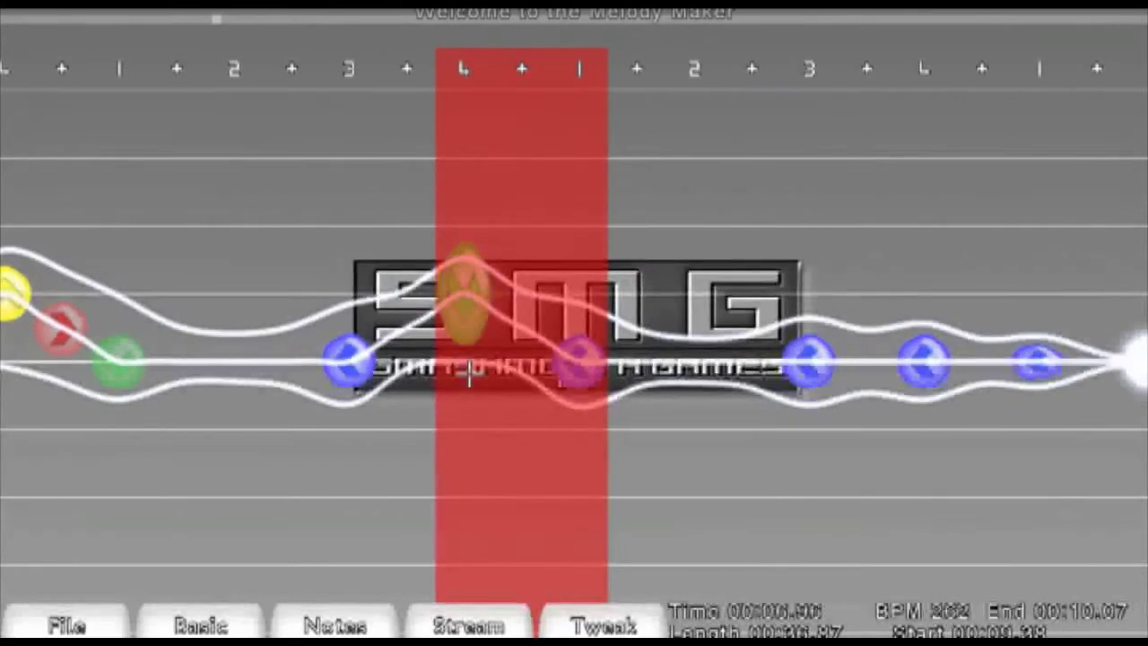
pyautogui.scroll(4, 470, 376)
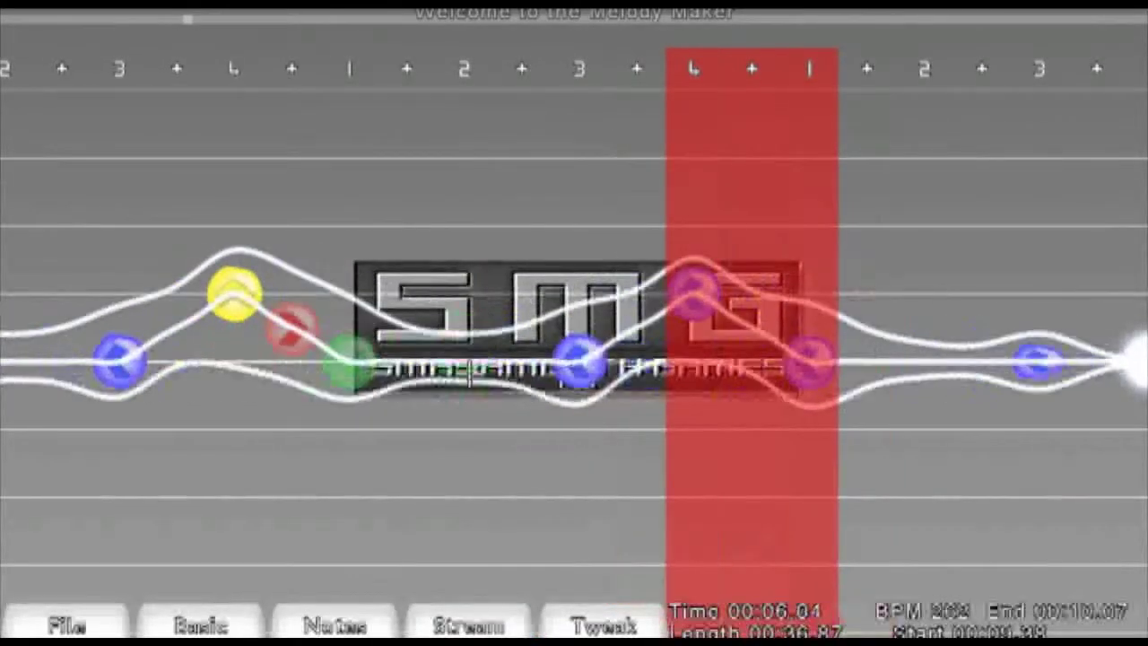
pyautogui.scroll(-4, 470, 377)
pyautogui.scroll(1, 470, 377)
pyautogui.scroll(-1, 470, 377)
pyautogui.click(503, 377)
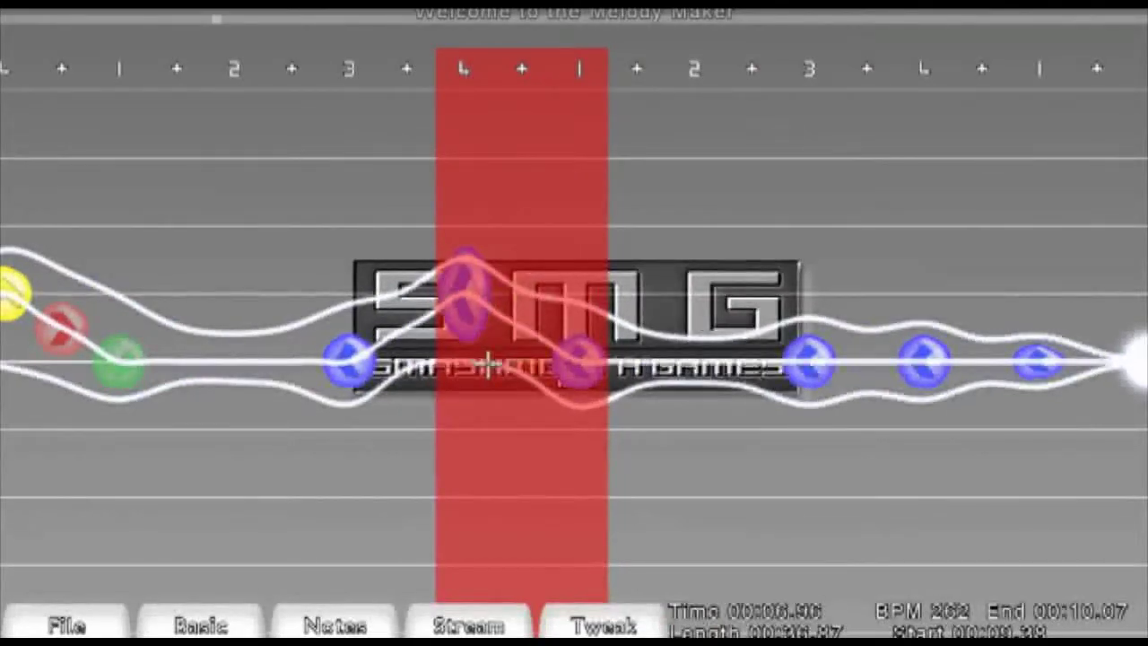
pyautogui.scroll(2, 500, 368)
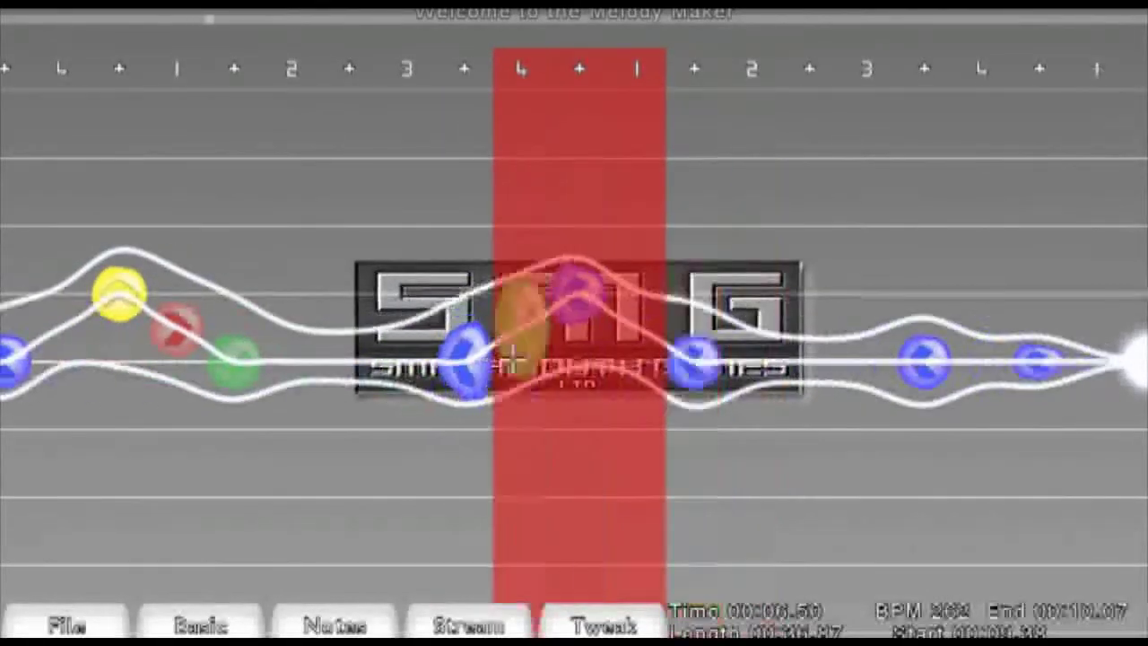
pyautogui.click(478, 365)
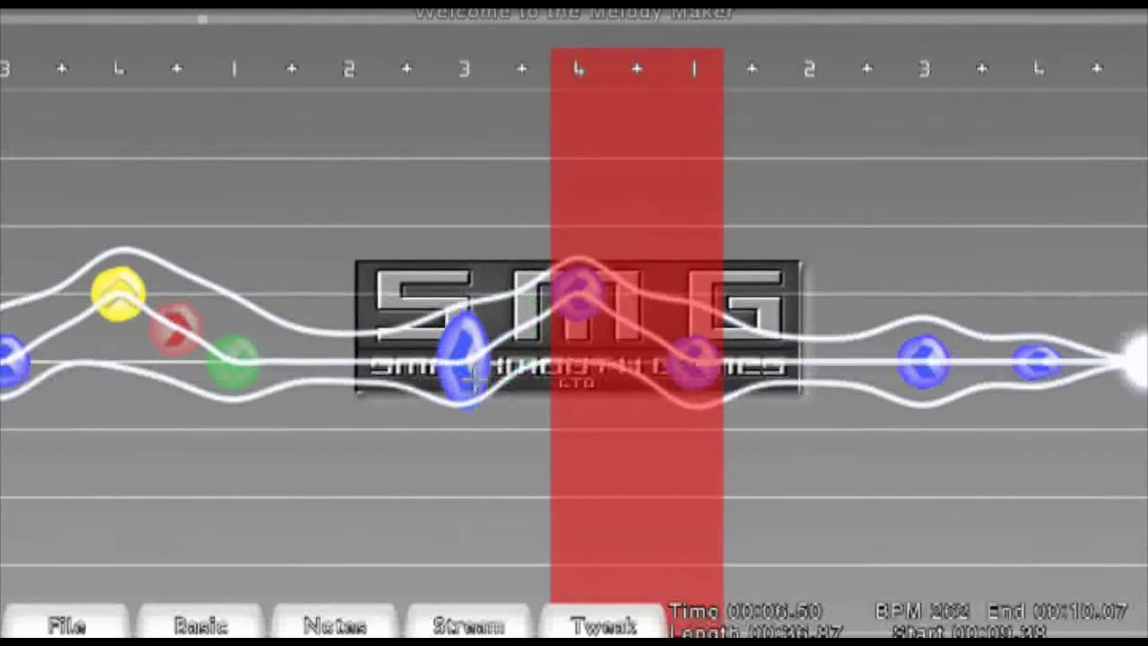
# - Paste the copied four-note pattern over the blue notes in the middle and nudge its first note left
pyautogui.click(164, 314)
pyautogui.click(238, 334)
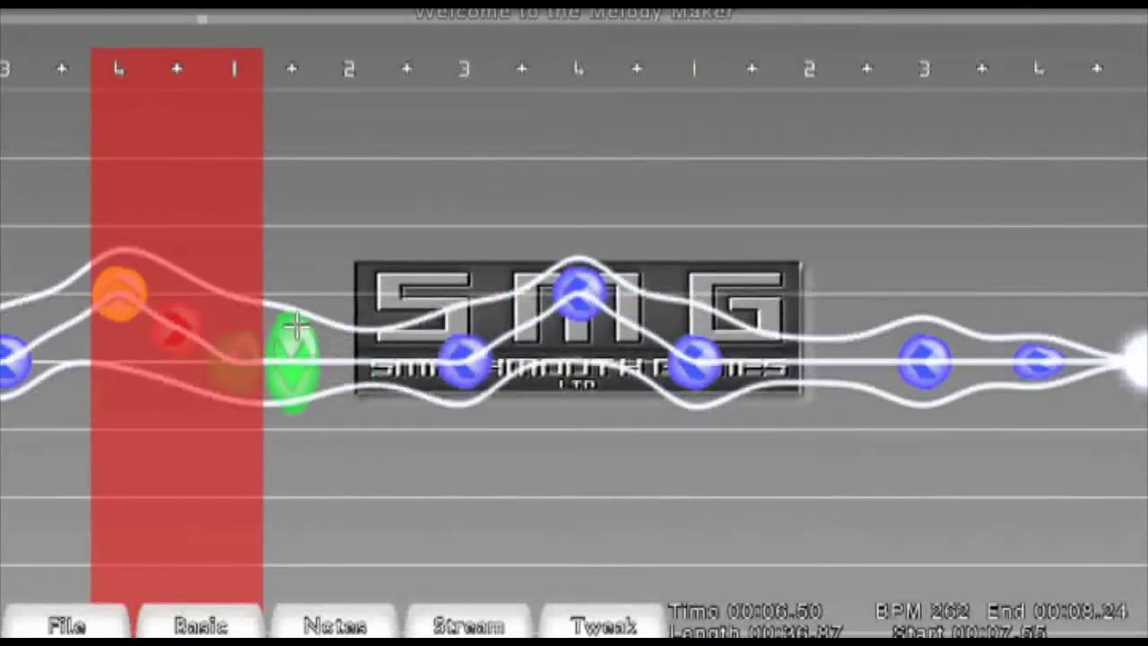
pyautogui.moveTo(296, 327); pyautogui.dragTo(513, 319)
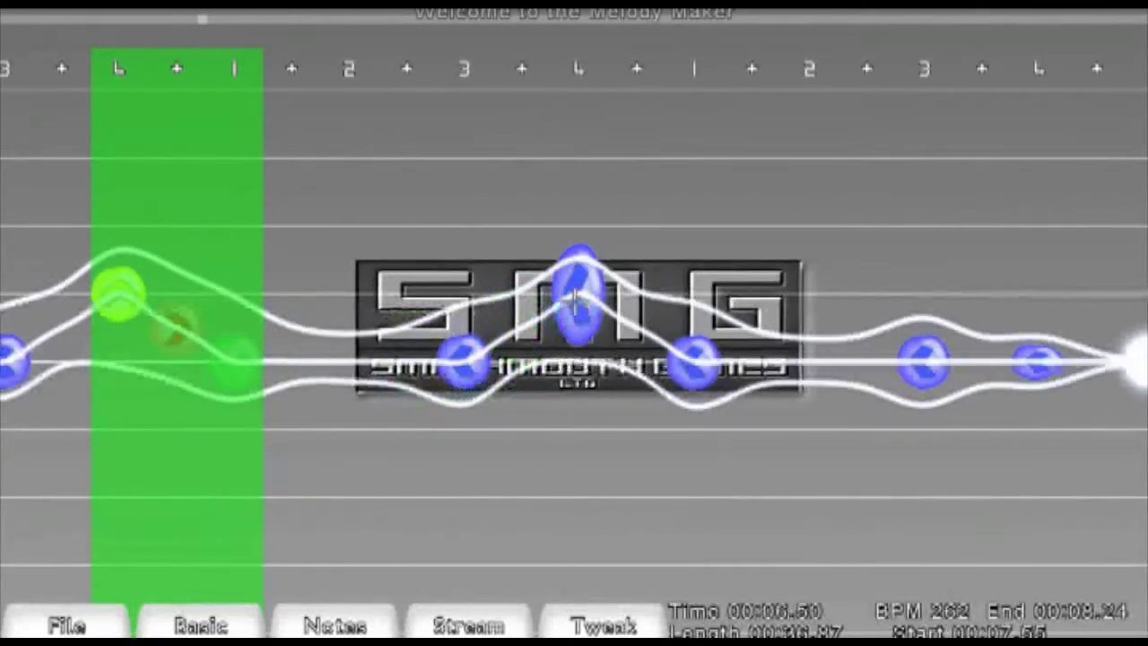
pyautogui.hotkey('ctrl', 'v')
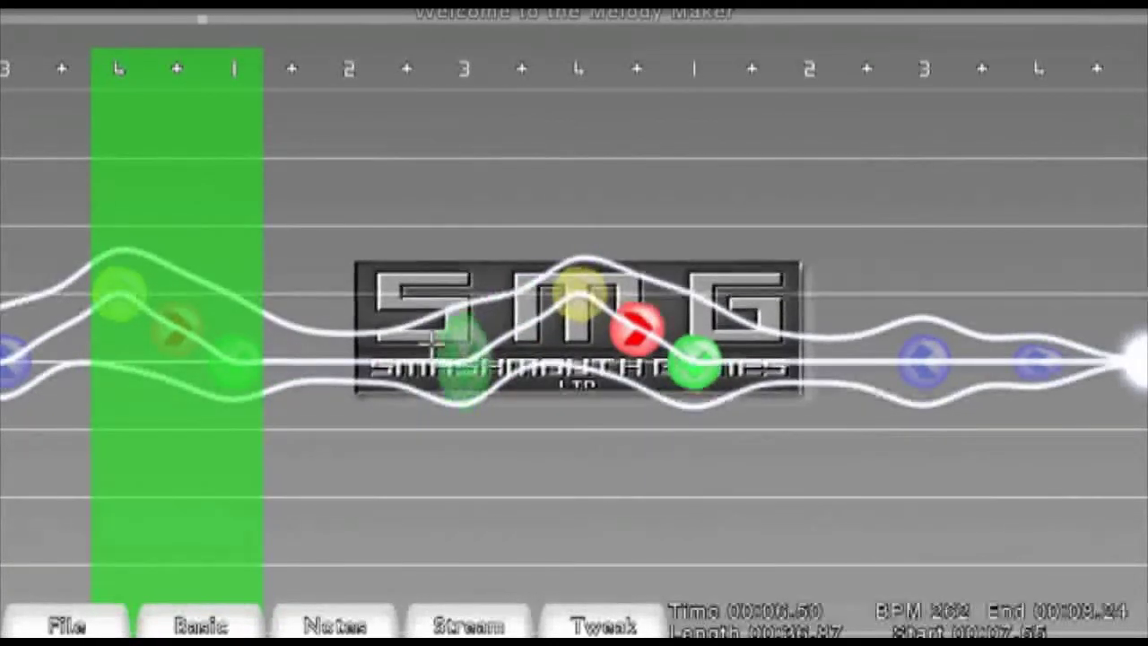
pyautogui.moveTo(441, 347); pyautogui.dragTo(398, 350)
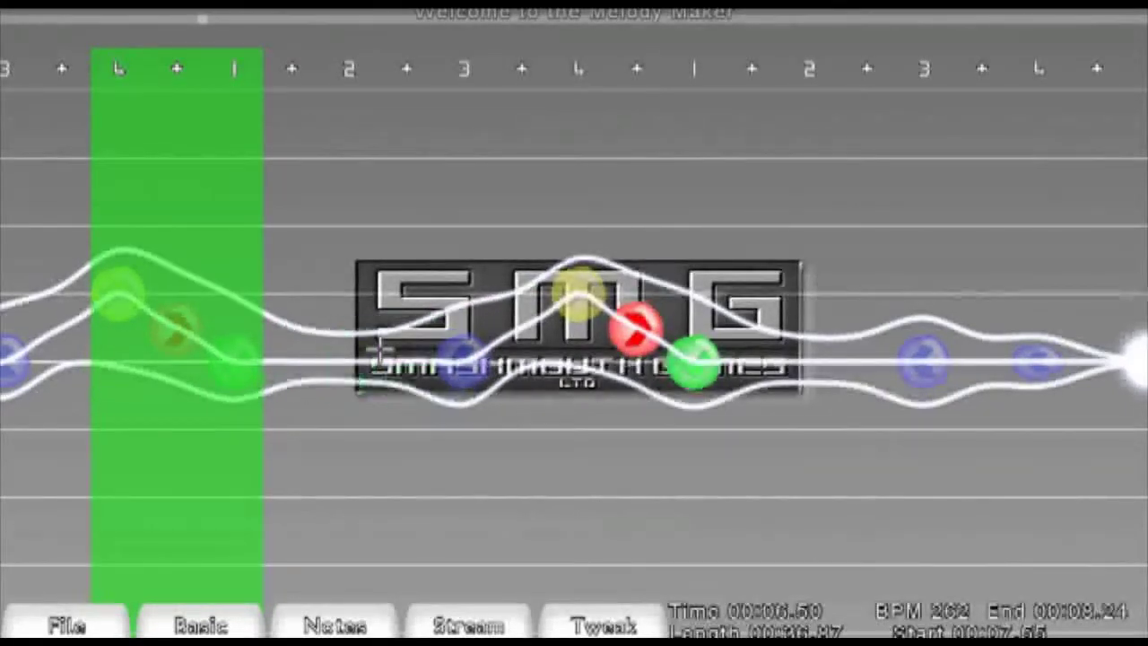
# - Place a new note just before the middle blue notes and cycle it until it becomes a blue-green note
pyautogui.rightClick(380, 348)
pyautogui.click(379, 347)
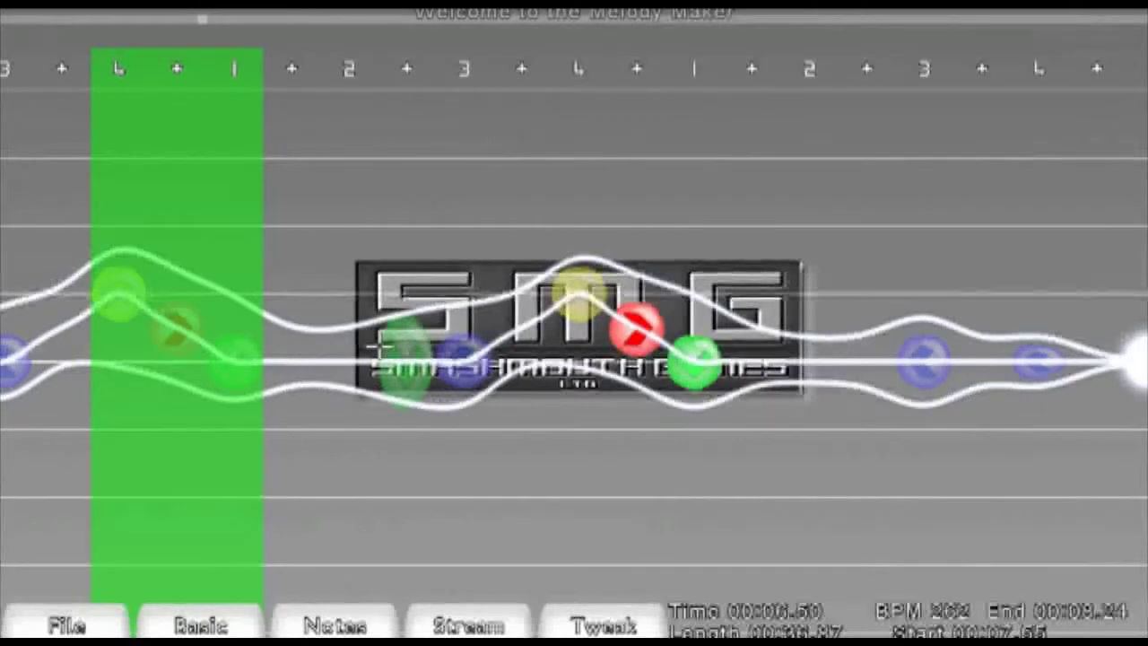
pyautogui.click(379, 345)
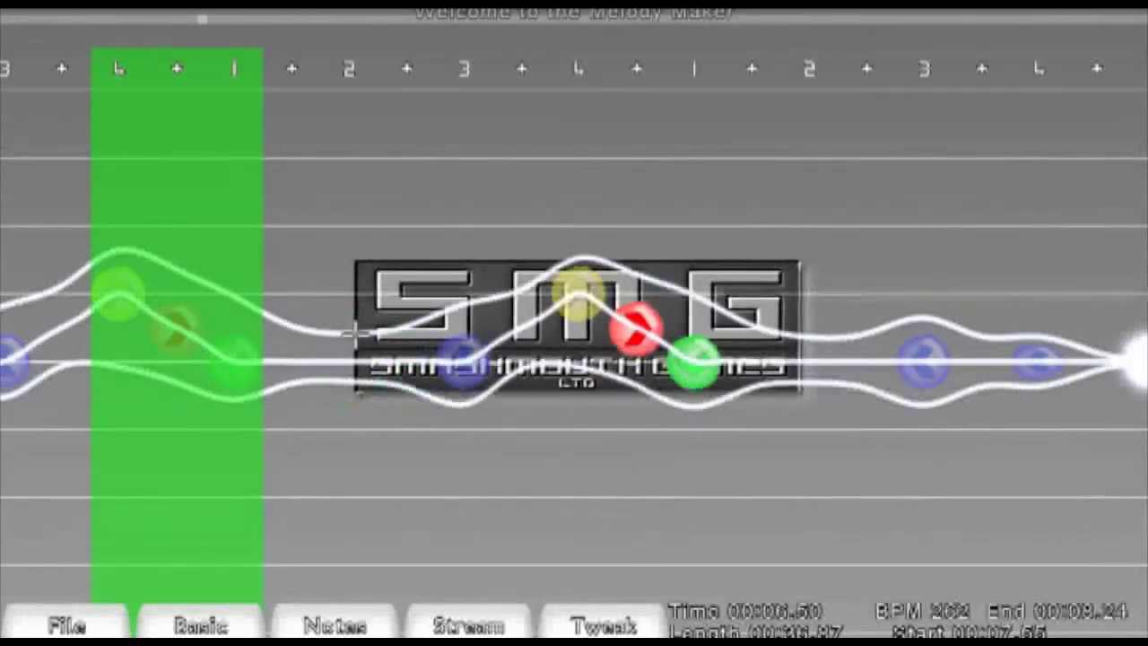
pyautogui.rightClick(370, 347)
pyautogui.click(372, 348)
pyautogui.click(373, 349)
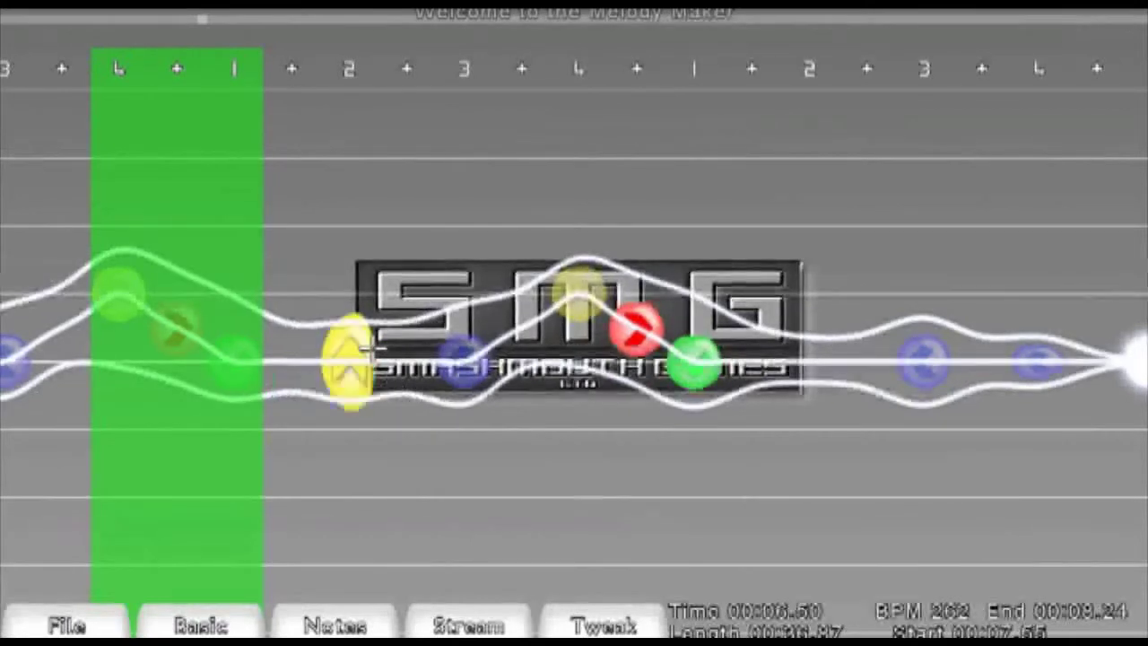
pyautogui.rightClick(371, 347)
pyautogui.rightClick(374, 347)
pyautogui.click(374, 347)
pyautogui.rightClick(374, 348)
pyautogui.click(468, 355)
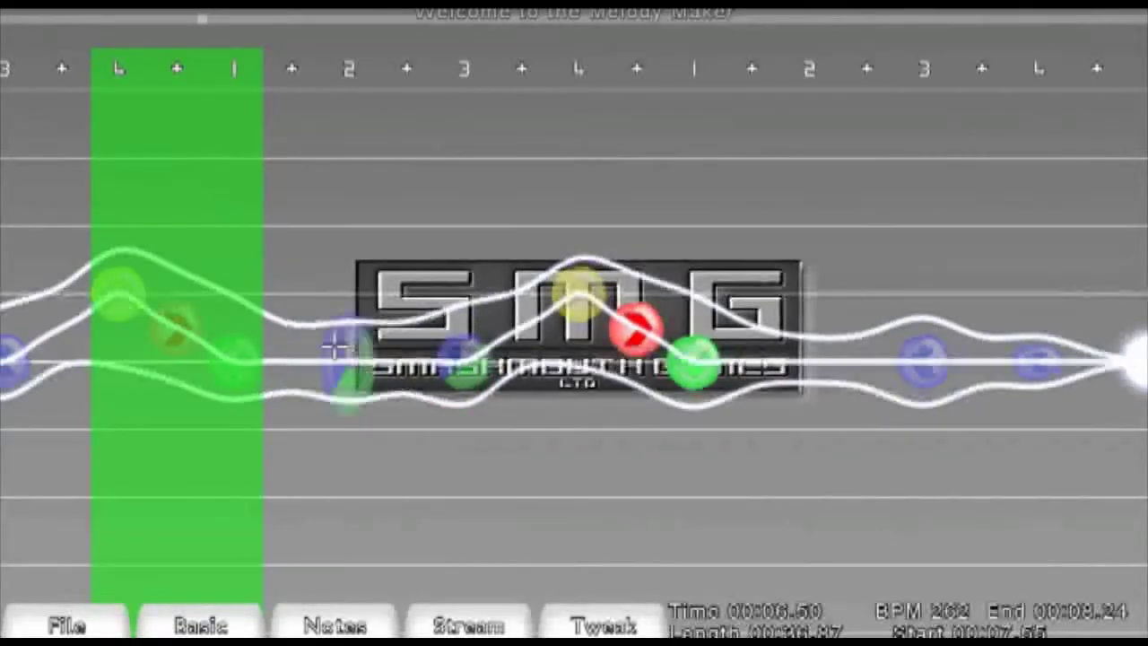
# - Select the yellow, red and green notes after the new note and move them down toward the lower lane
pyautogui.scroll(-5, 440, 333)
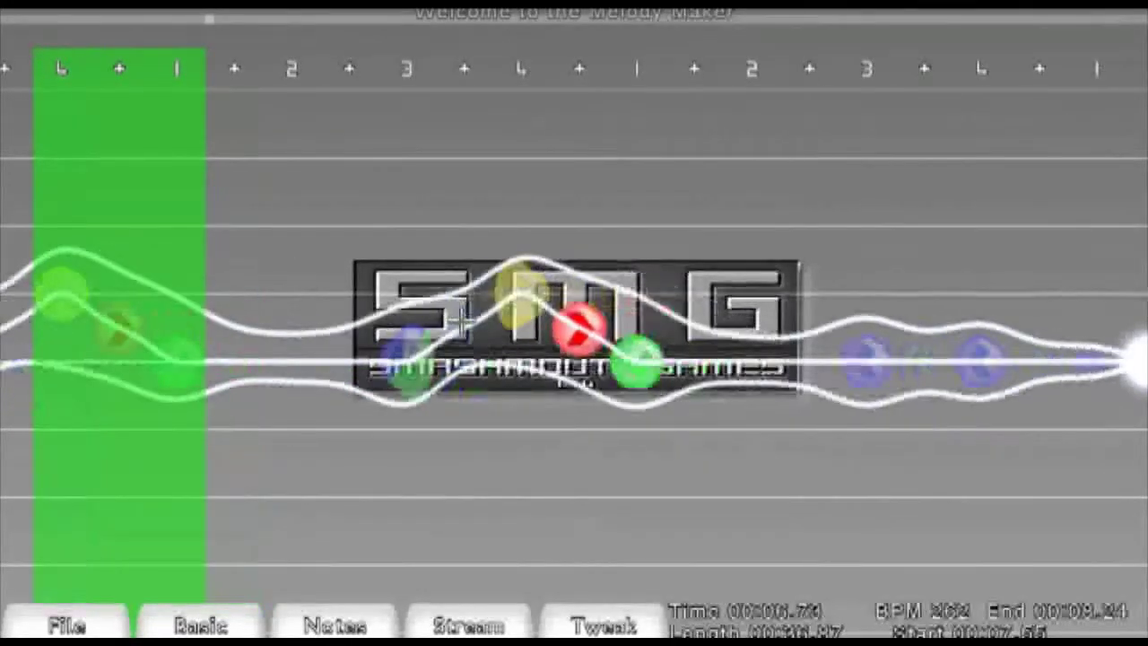
pyautogui.scroll(-4, 440, 333)
pyautogui.scroll(6, 439, 332)
pyautogui.scroll(8, 441, 337)
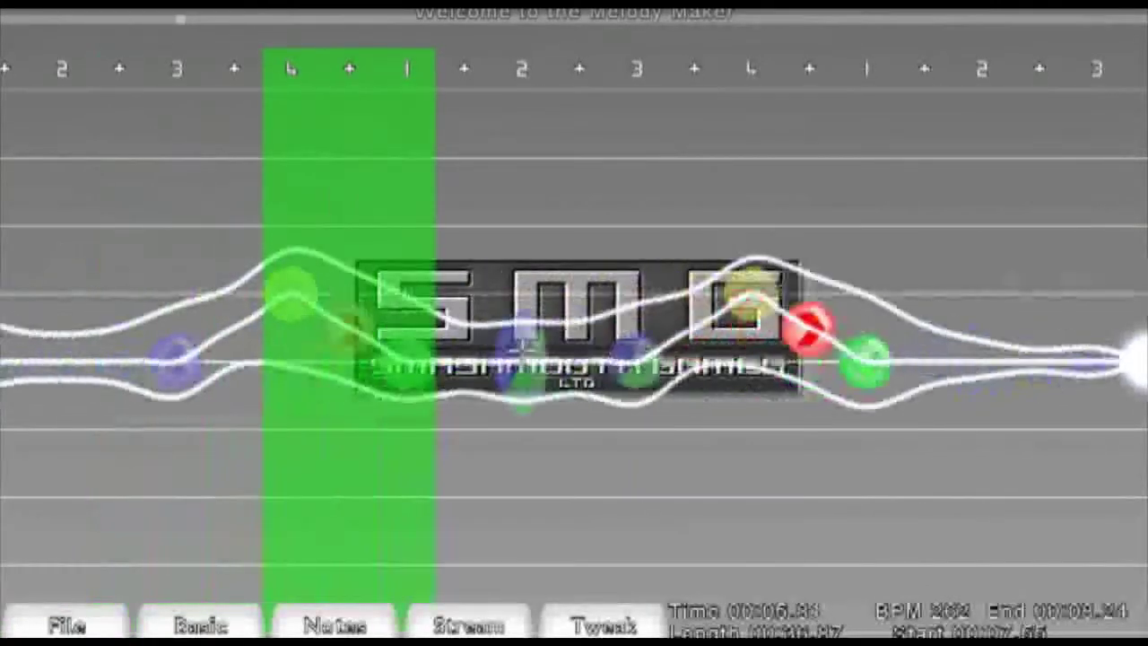
pyautogui.scroll(-1, 446, 345)
pyautogui.scroll(-4, 446, 345)
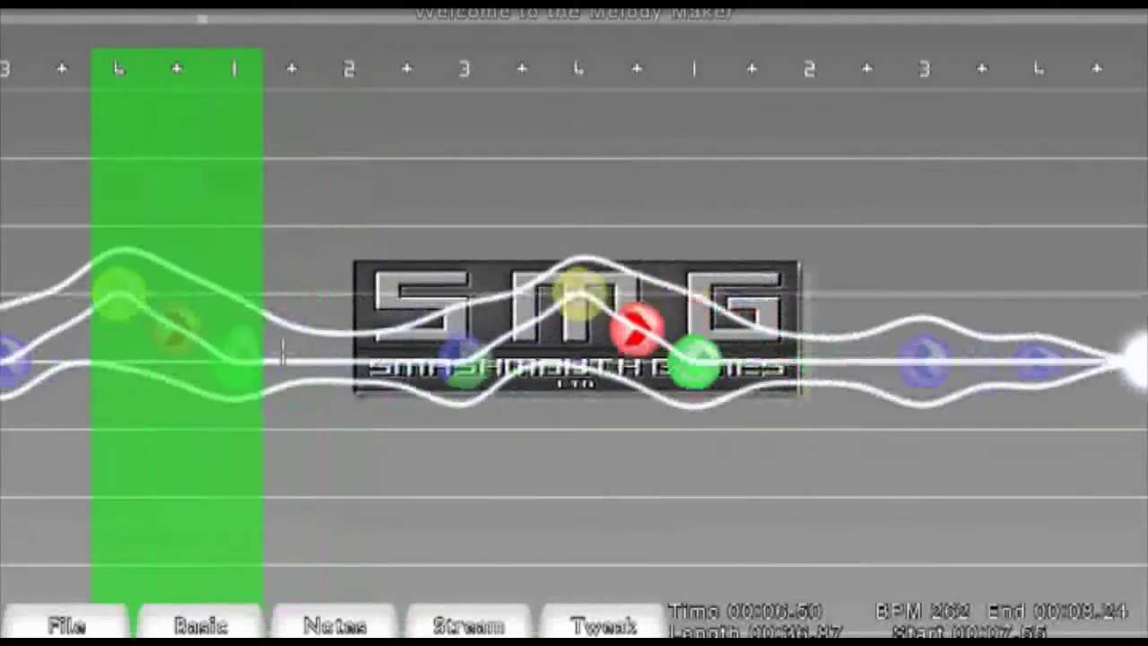
pyautogui.scroll(3, 358, 357)
pyautogui.scroll(-6, 359, 357)
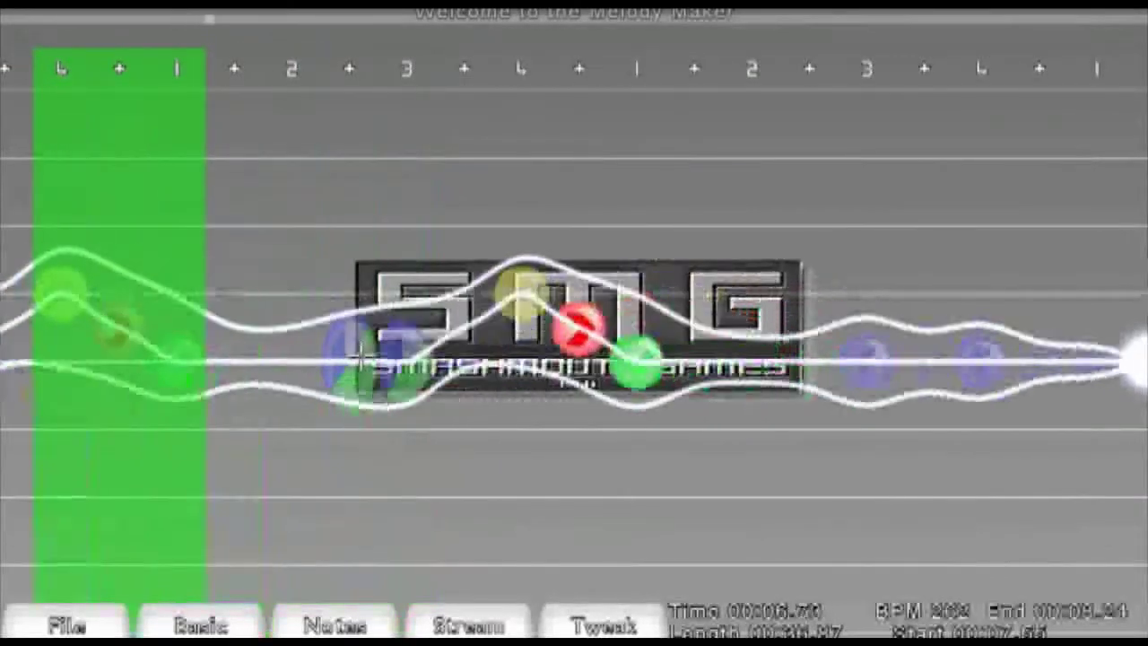
pyautogui.scroll(1, 360, 350)
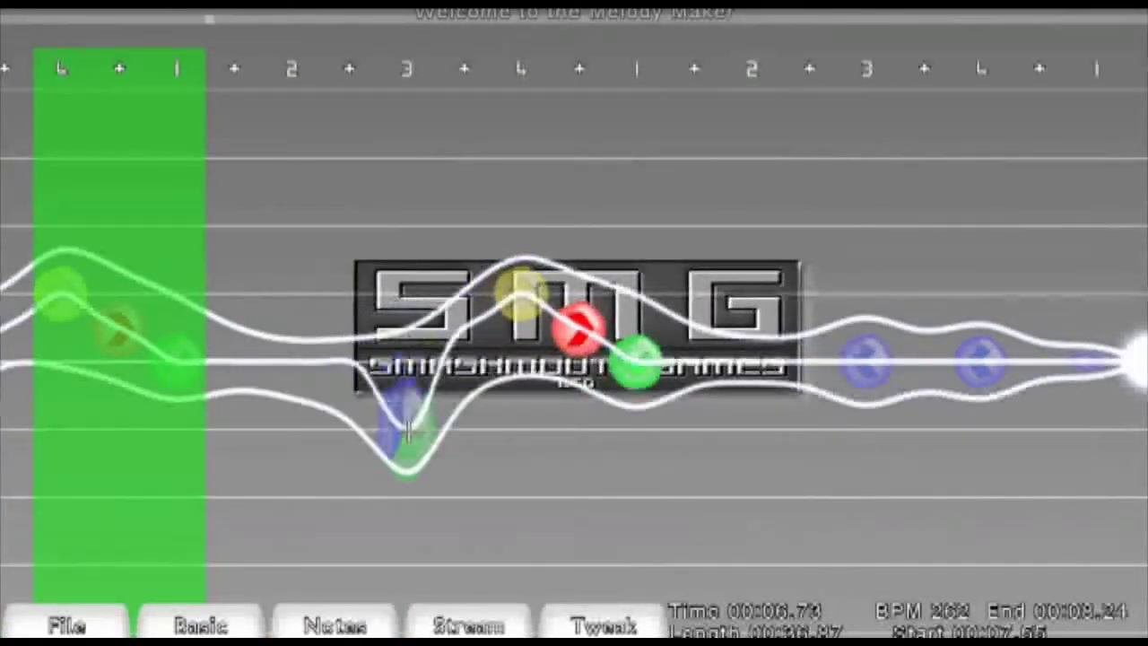
pyautogui.moveTo(536, 307); pyautogui.dragTo(579, 394)
pyautogui.moveTo(633, 363); pyautogui.dragTo(512, 430)
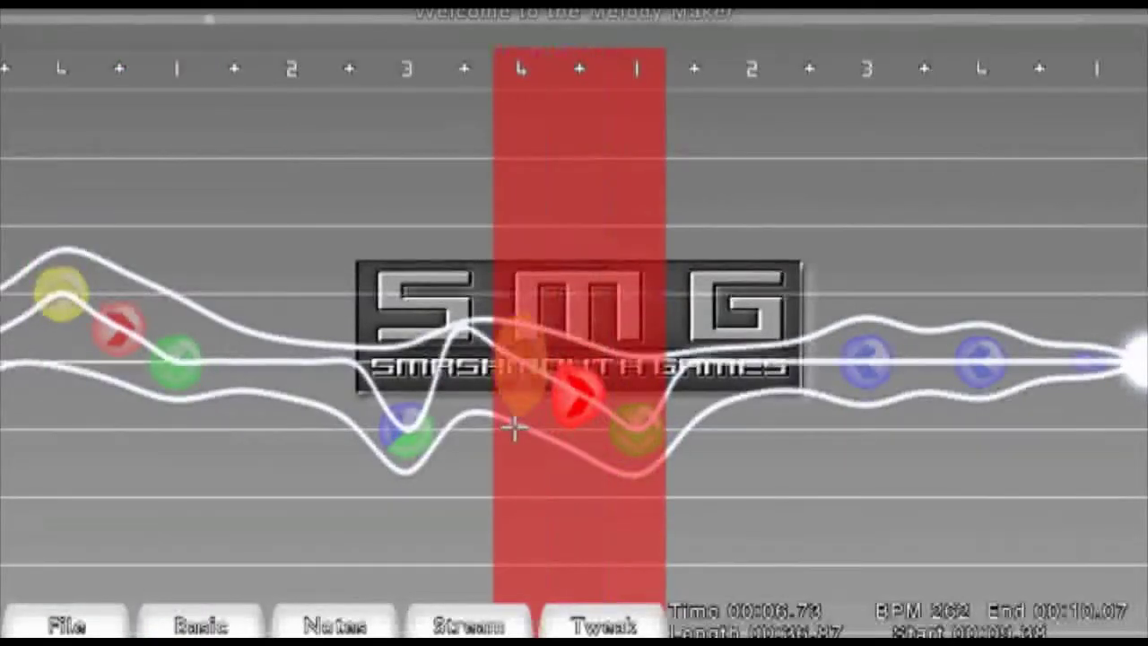
# - Select the blue-green note with the three following notes and shift the group right
pyautogui.moveTo(177, 404); pyautogui.dragTo(387, 412)
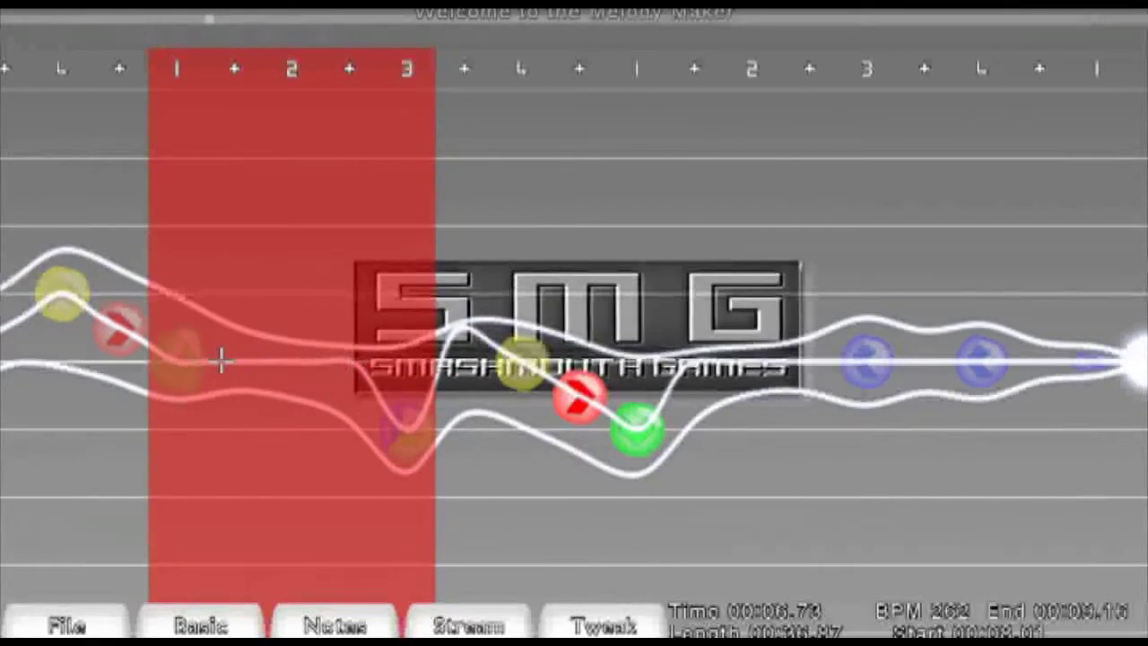
pyautogui.moveTo(399, 411); pyautogui.dragTo(487, 410)
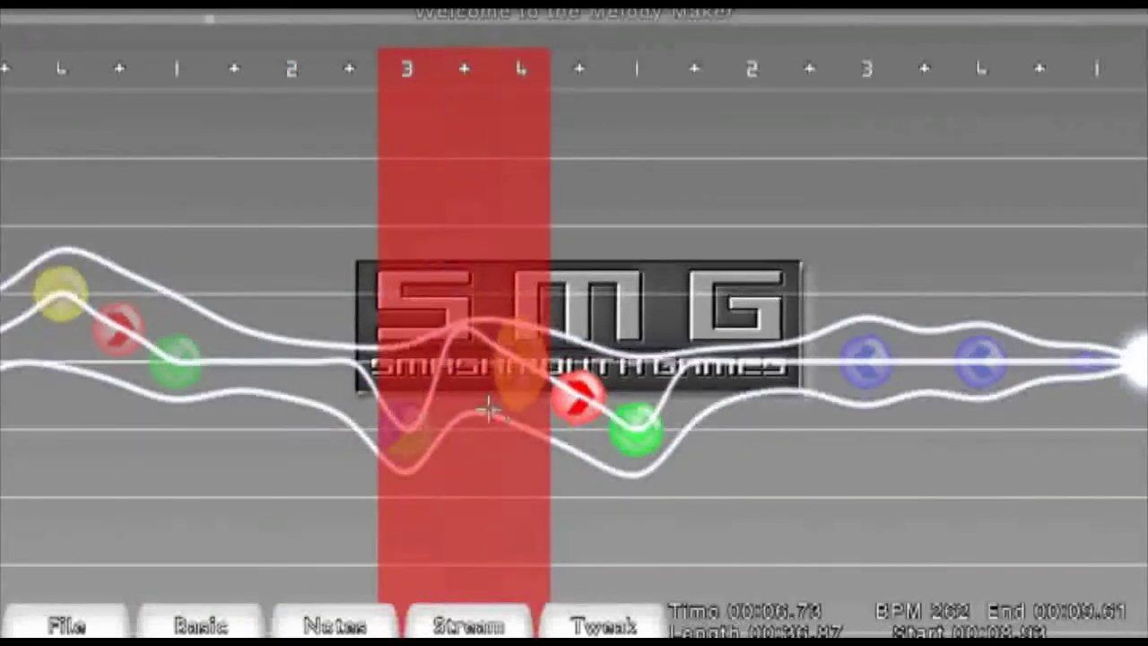
pyautogui.scroll(-3, 343, 435)
pyautogui.scroll(2, 343, 436)
pyautogui.click(343, 436)
pyautogui.scroll(-5, 342, 436)
pyautogui.scroll(1, 343, 436)
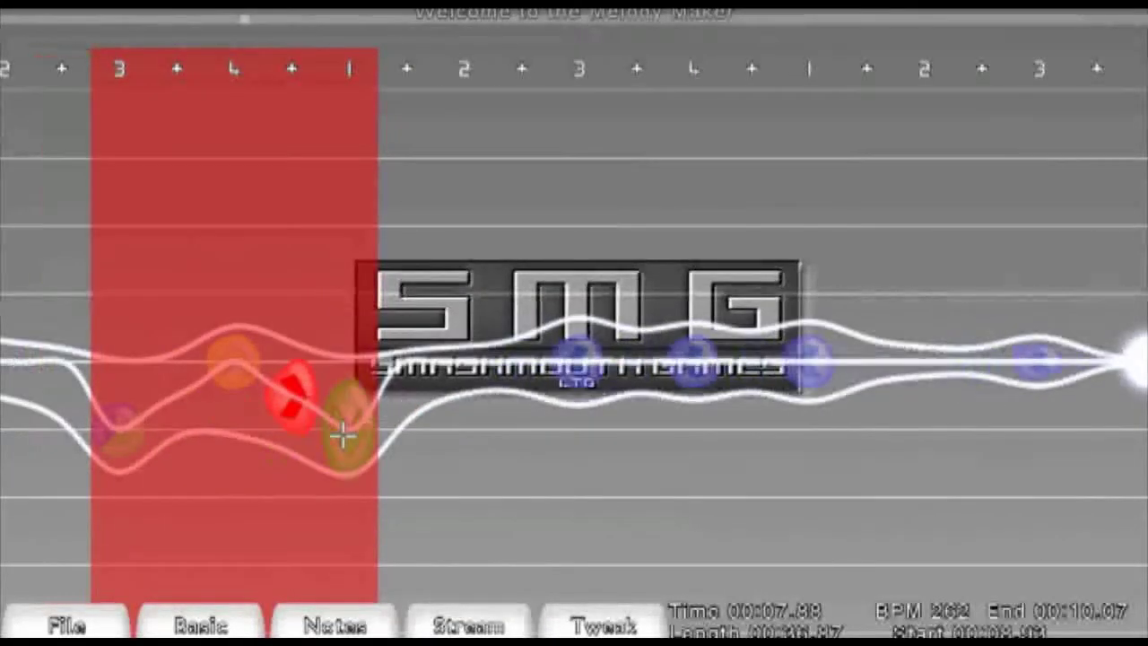
# - Copy the four-note pattern and paste it at three successive positions further along the song
pyautogui.hotkey('ctrl', 'c')
pyautogui.scroll(-4, 343, 436)
pyautogui.hotkey('ctrl', 'v')
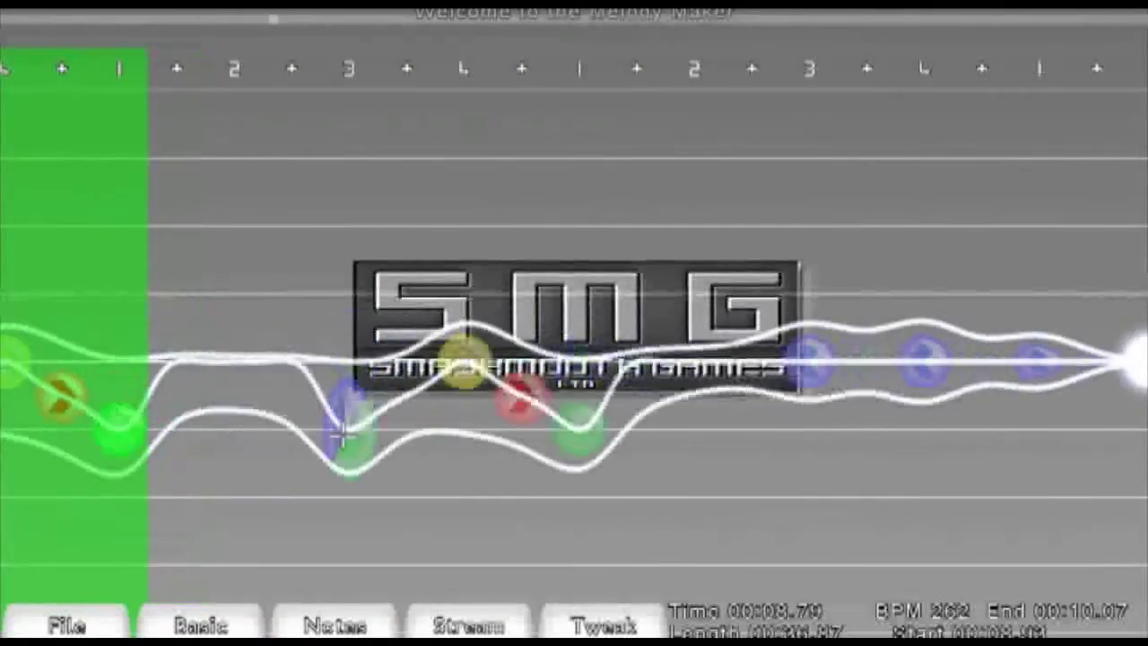
pyautogui.scroll(-2, 343, 436)
pyautogui.scroll(-6, 342, 436)
pyautogui.hotkey('ctrl', 'v')
pyautogui.scroll(-4, 342, 436)
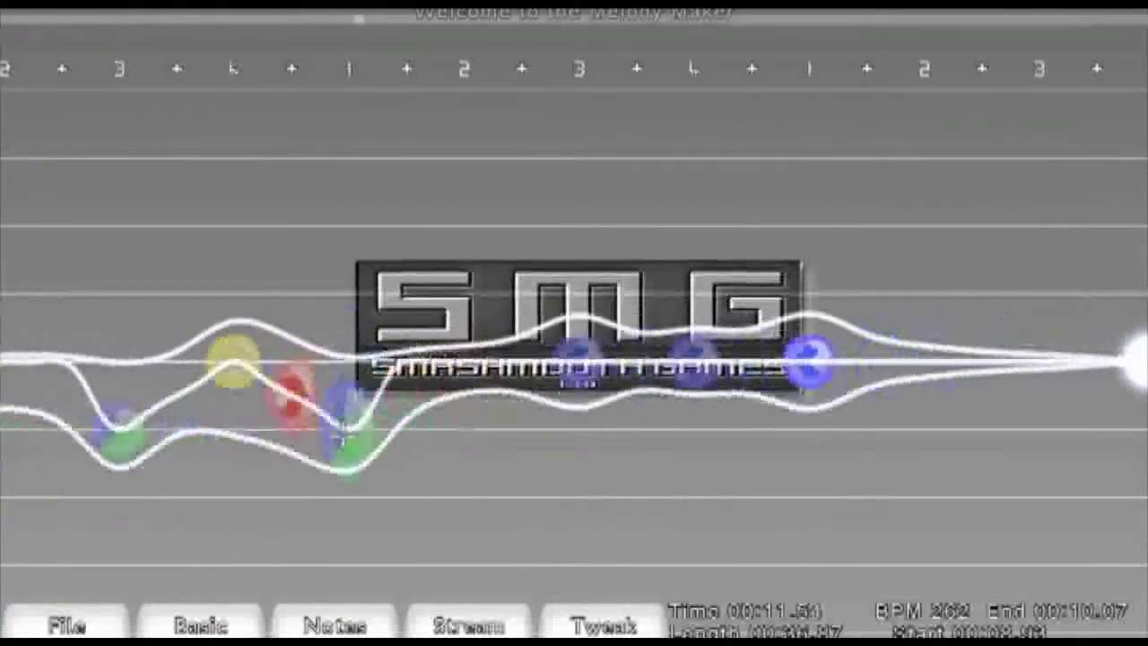
pyautogui.scroll(-1, 343, 436)
pyautogui.hotkey('ctrl', 'v')
pyautogui.scroll(-1, 342, 436)
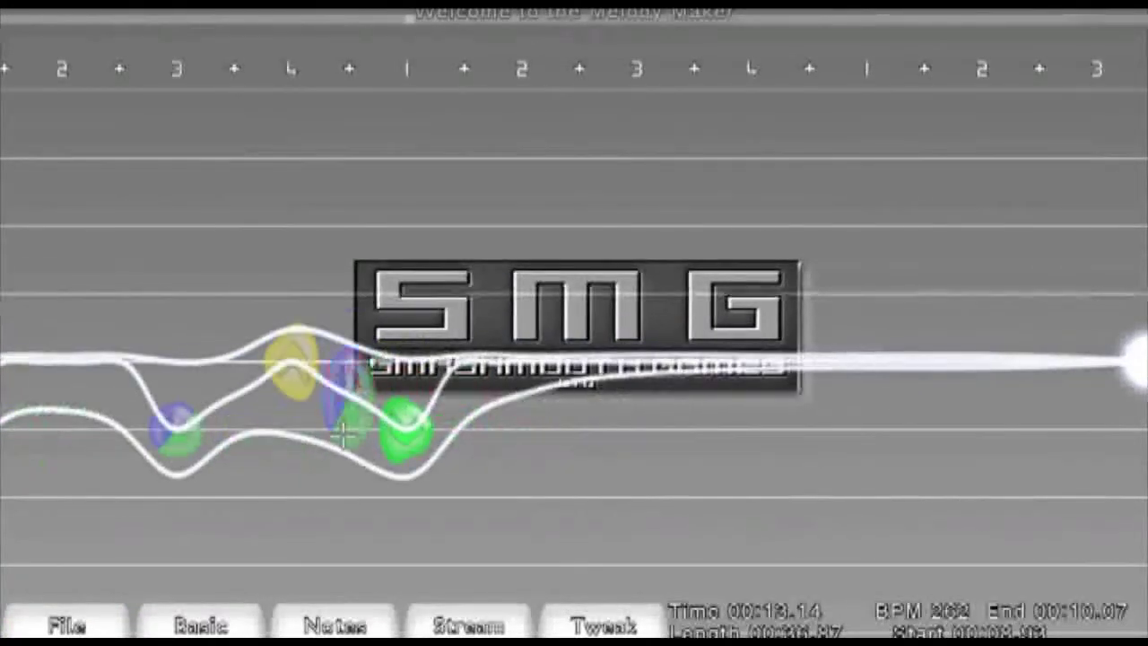
# - Scroll back and forth through the pasted patterns to review their placement
pyautogui.scroll(5, 343, 435)
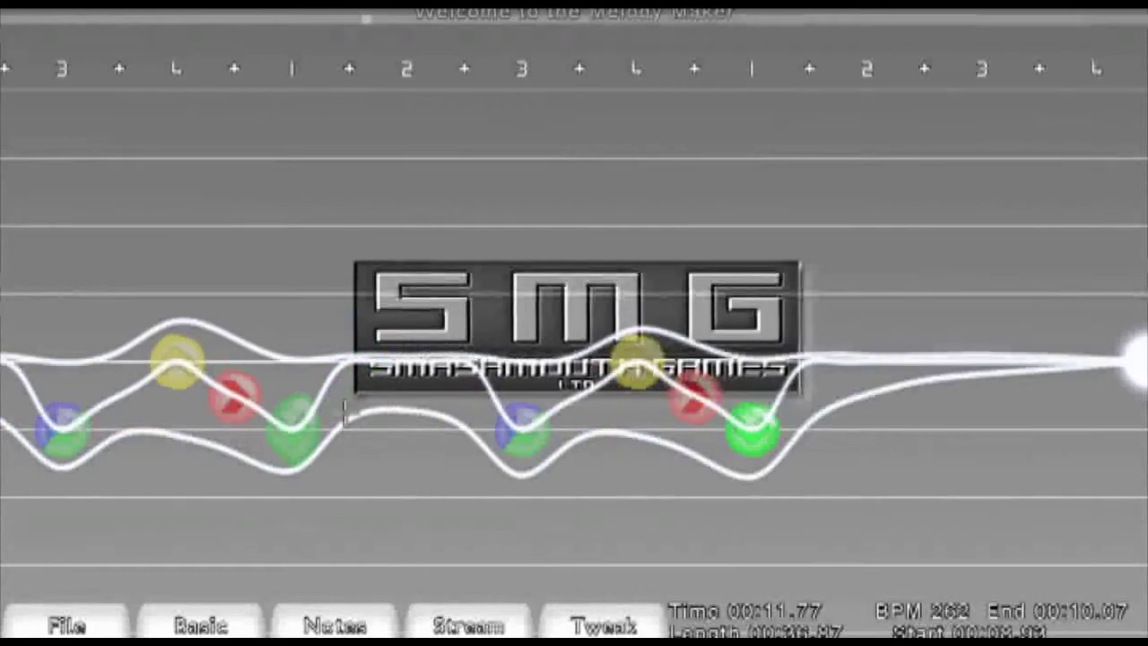
pyautogui.click(328, 430)
pyautogui.scroll(-3, 325, 431)
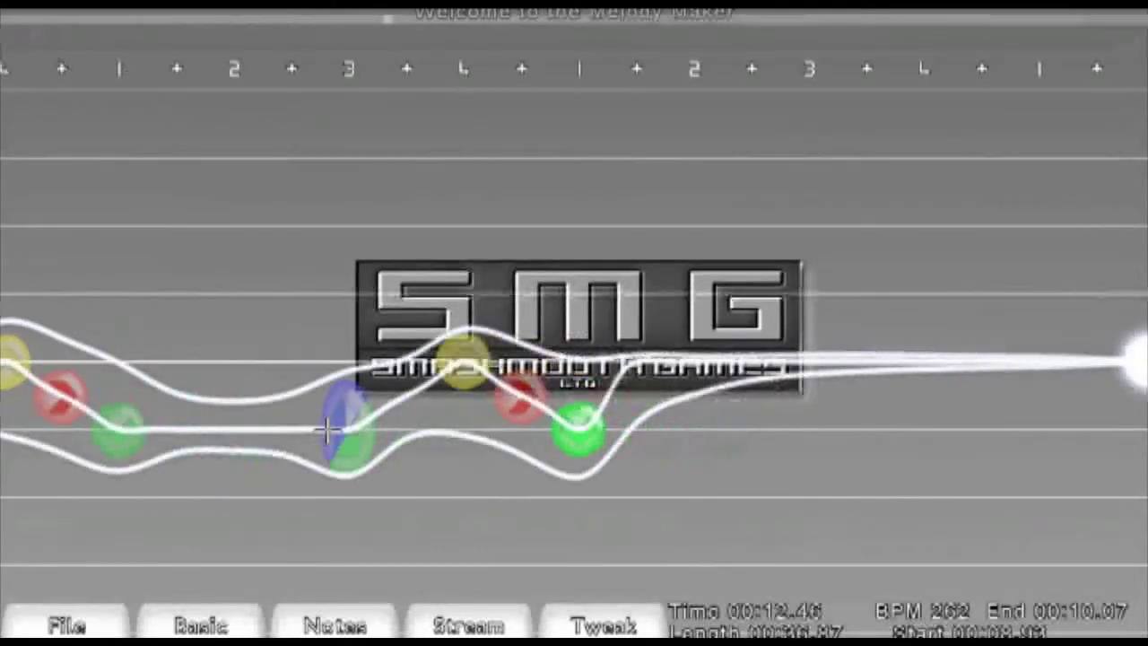
pyautogui.scroll(10, 341, 434)
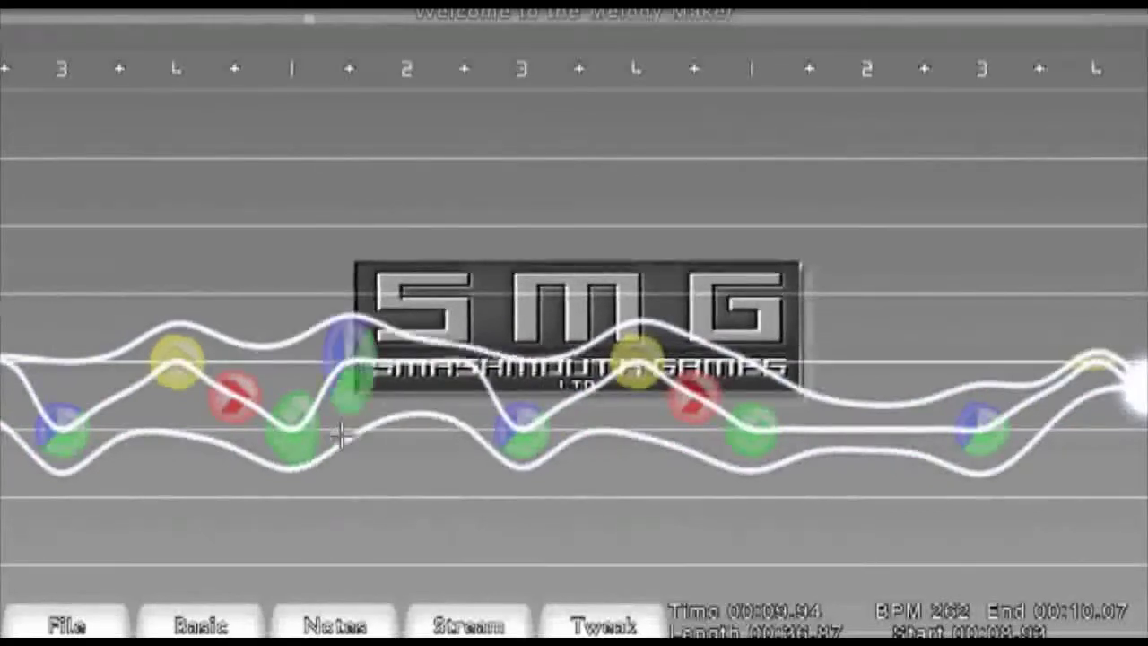
pyautogui.scroll(9, 341, 434)
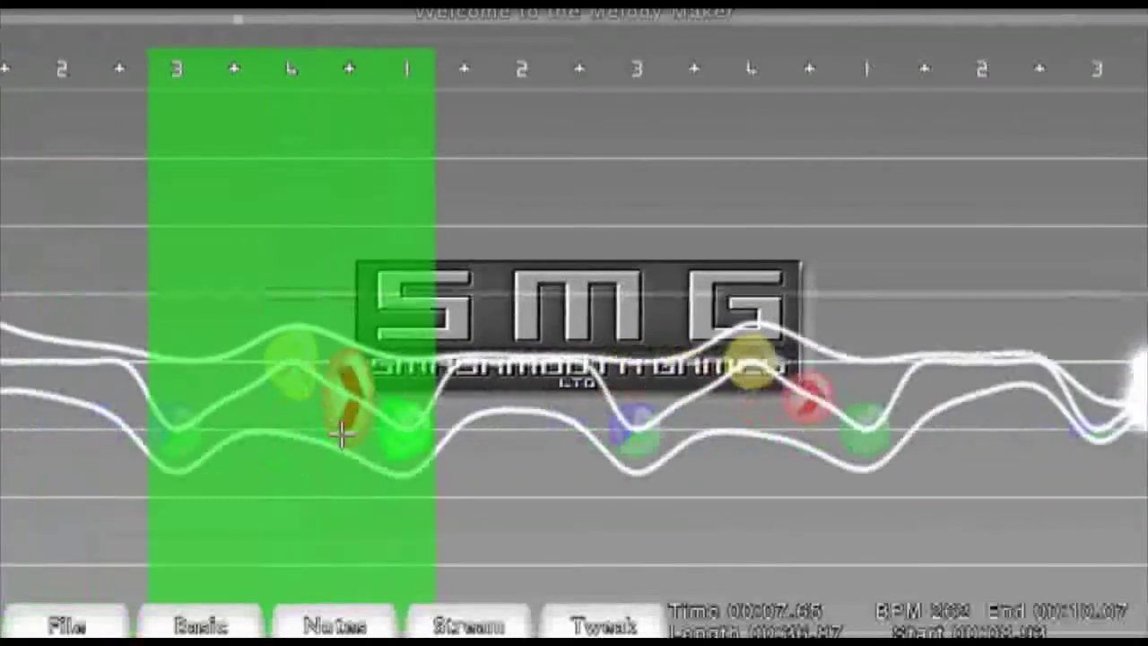
pyautogui.scroll(6, 341, 434)
pyautogui.scroll(-2, 117, 429)
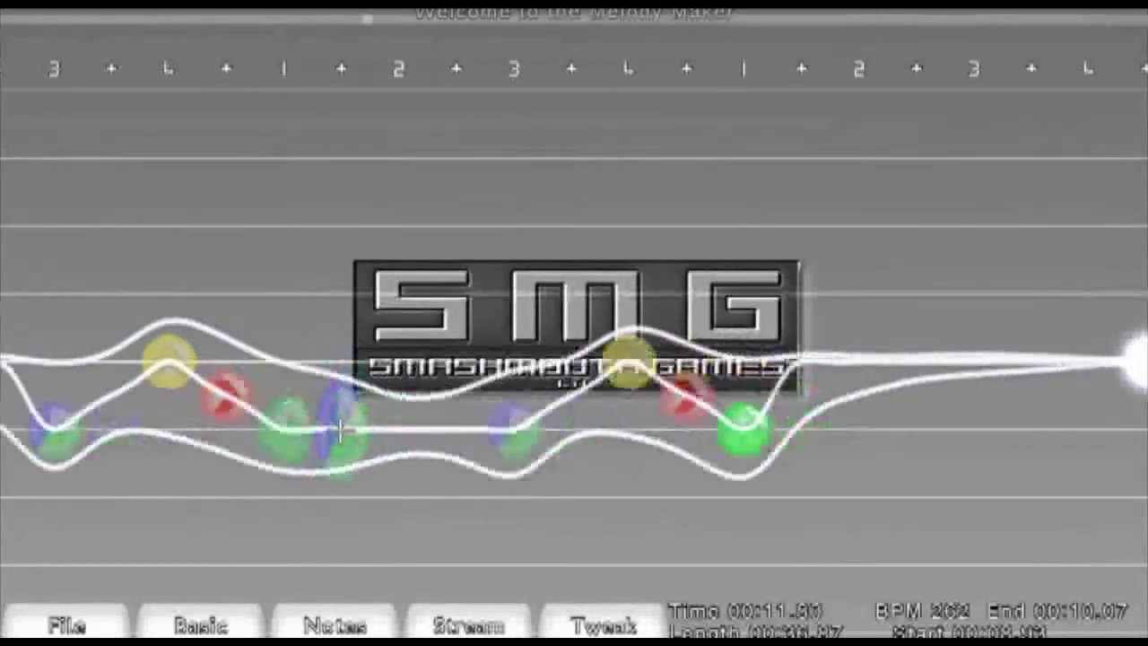
pyautogui.scroll(19, 341, 431)
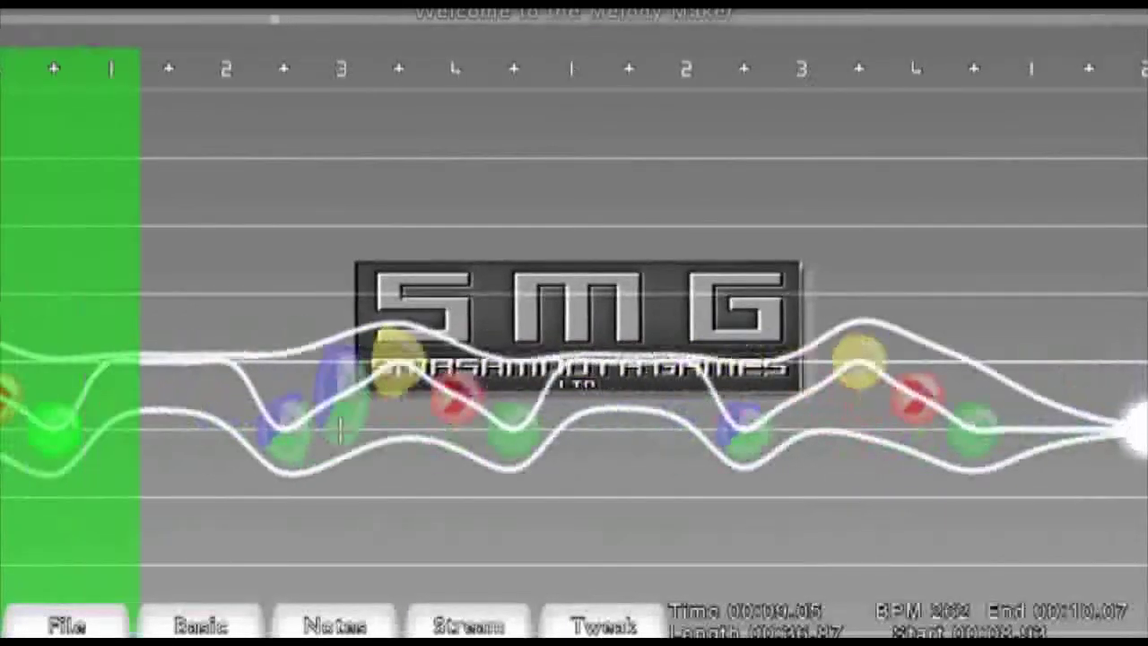
# - Select the last pasted pattern, set the position after it and paste the pattern again
pyautogui.moveTo(172, 443); pyautogui.dragTo(471, 437)
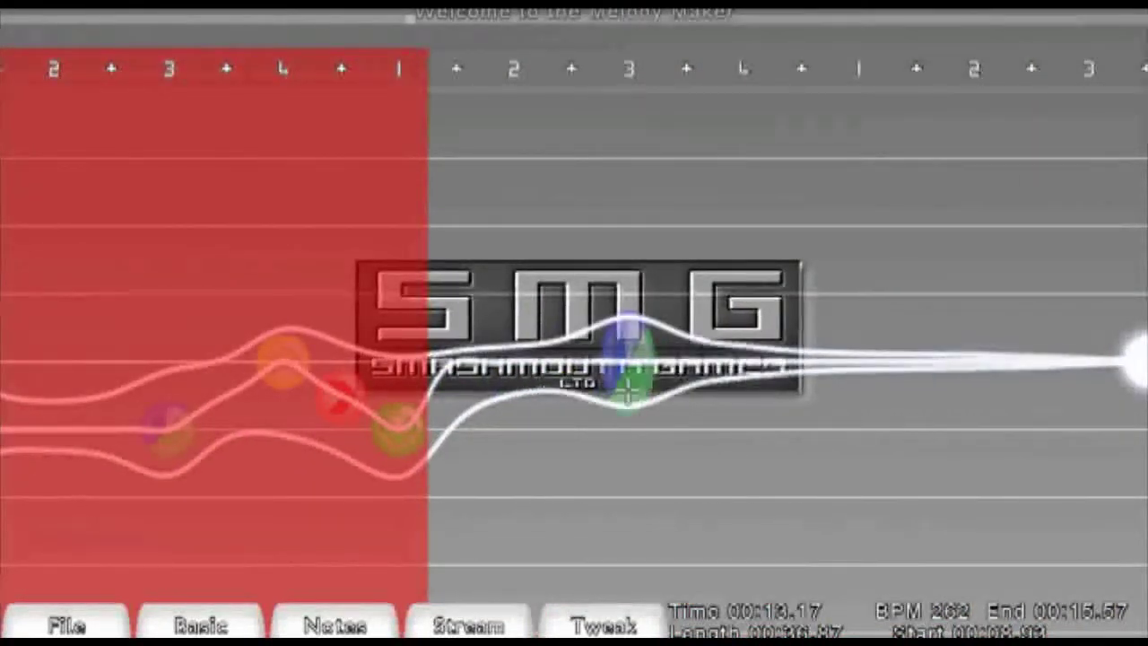
pyautogui.click(627, 395)
pyautogui.click(628, 393)
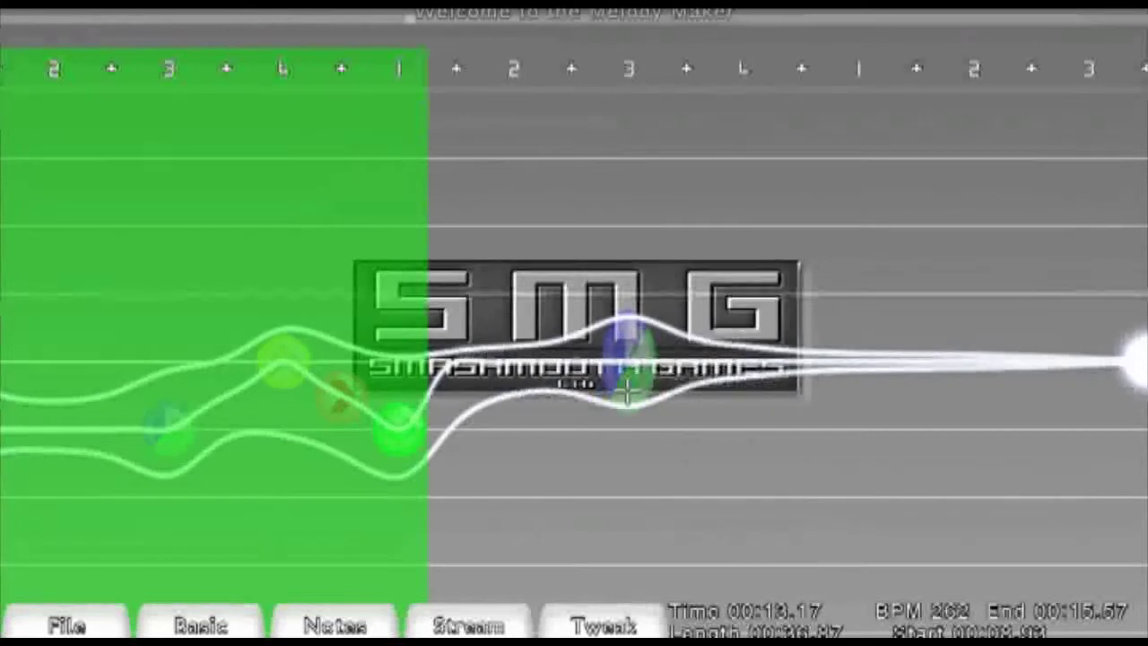
pyautogui.hotkey('ctrl', 'v')
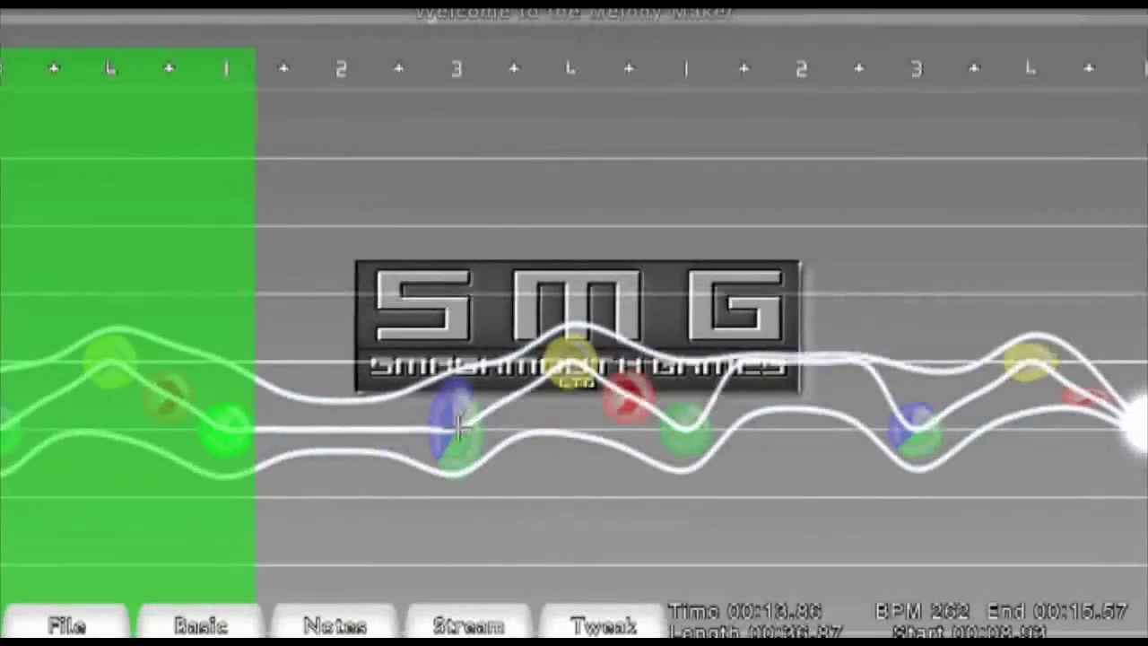
# - Raise the new pattern's blue-green and yellow notes into higher lanes and invert the selected notes
pyautogui.moveTo(460, 429); pyautogui.dragTo(457, 361)
pyautogui.moveTo(570, 362); pyautogui.dragTo(568, 289)
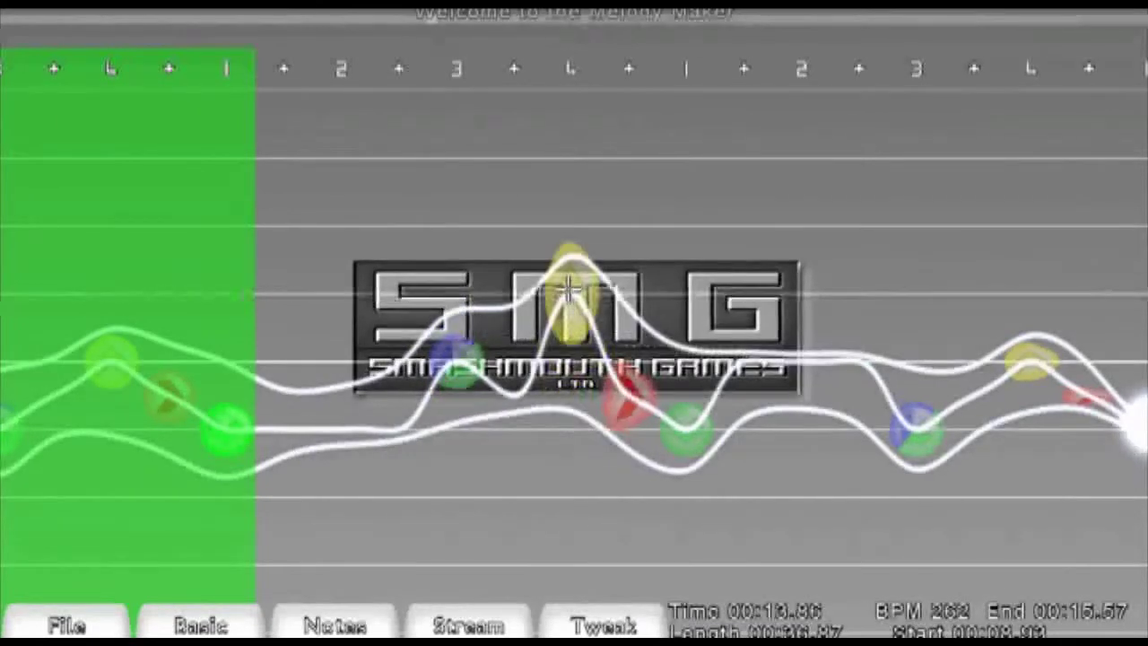
pyautogui.moveTo(686, 431); pyautogui.dragTo(584, 350)
pyautogui.press('i')
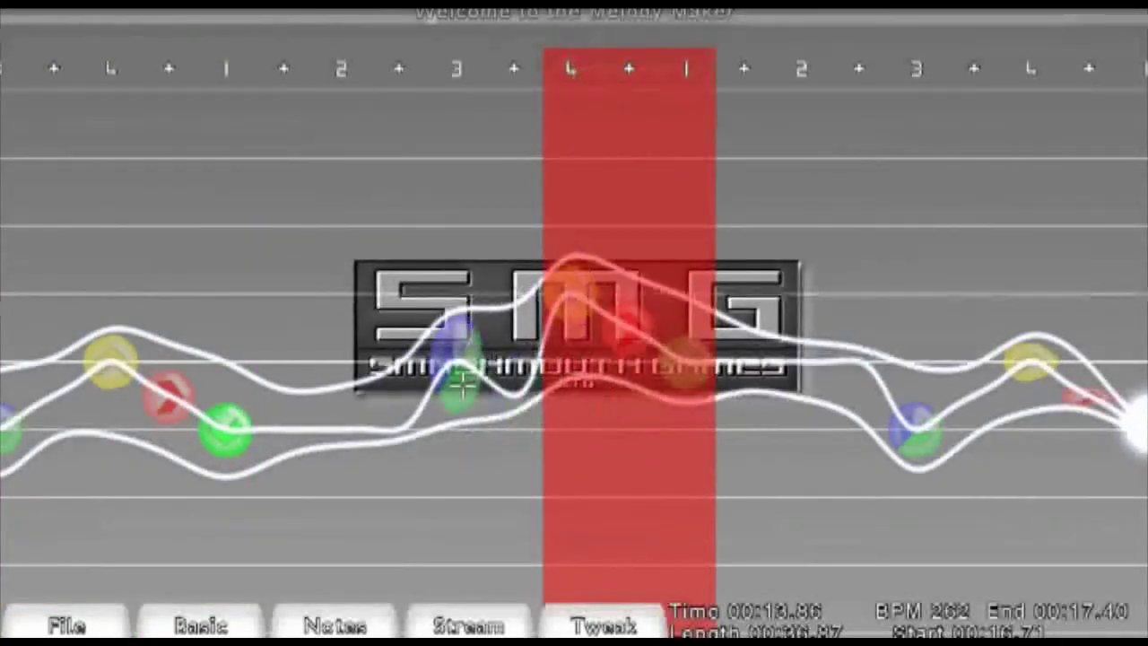
pyautogui.moveTo(463, 386); pyautogui.dragTo(577, 353)
pyautogui.press('i')
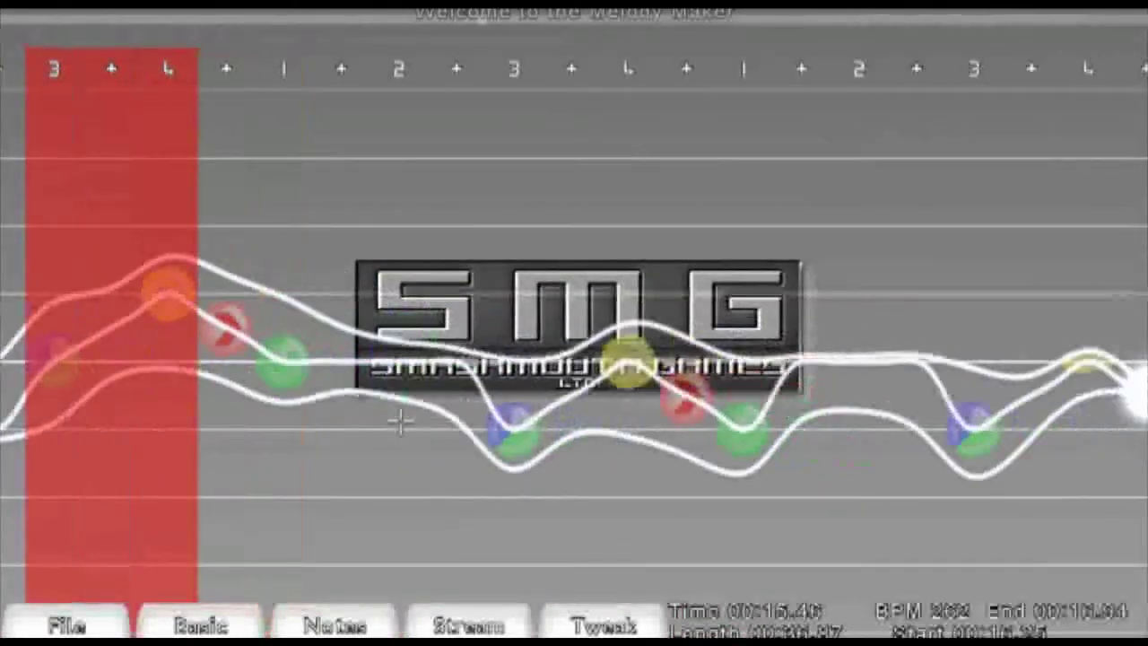
# - Copy the reworked pattern, paste it further along and raise the following blue-green note to the middle lane
pyautogui.moveTo(62, 371); pyautogui.dragTo(276, 379)
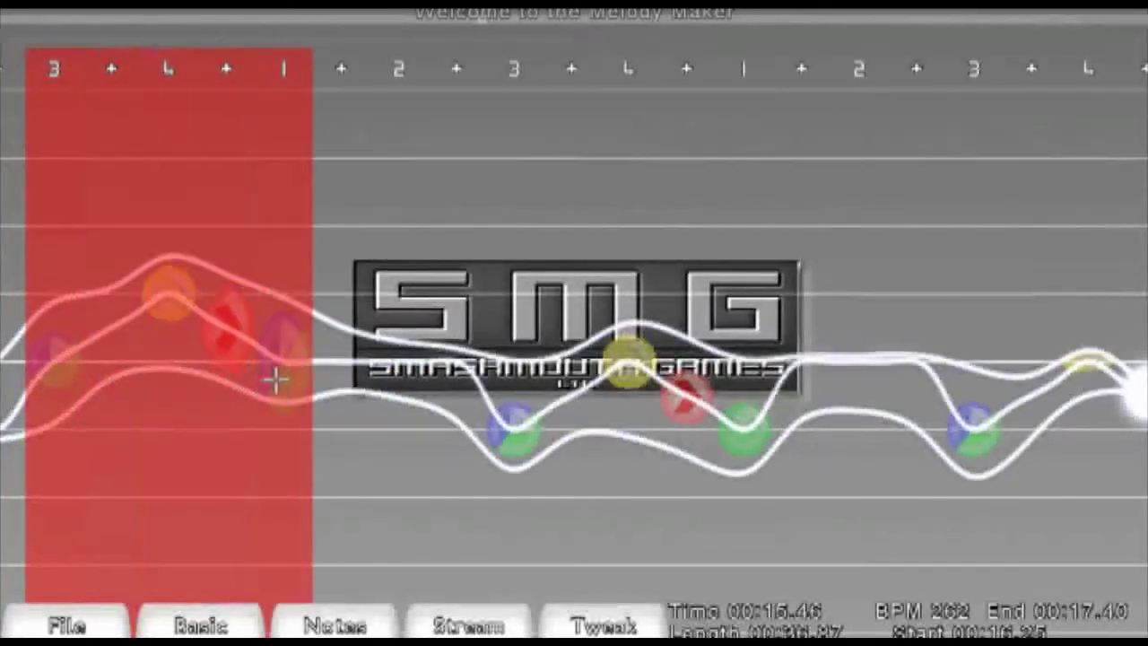
pyautogui.hotkey('ctrl', 'c')
pyautogui.hotkey('ctrl', 'v')
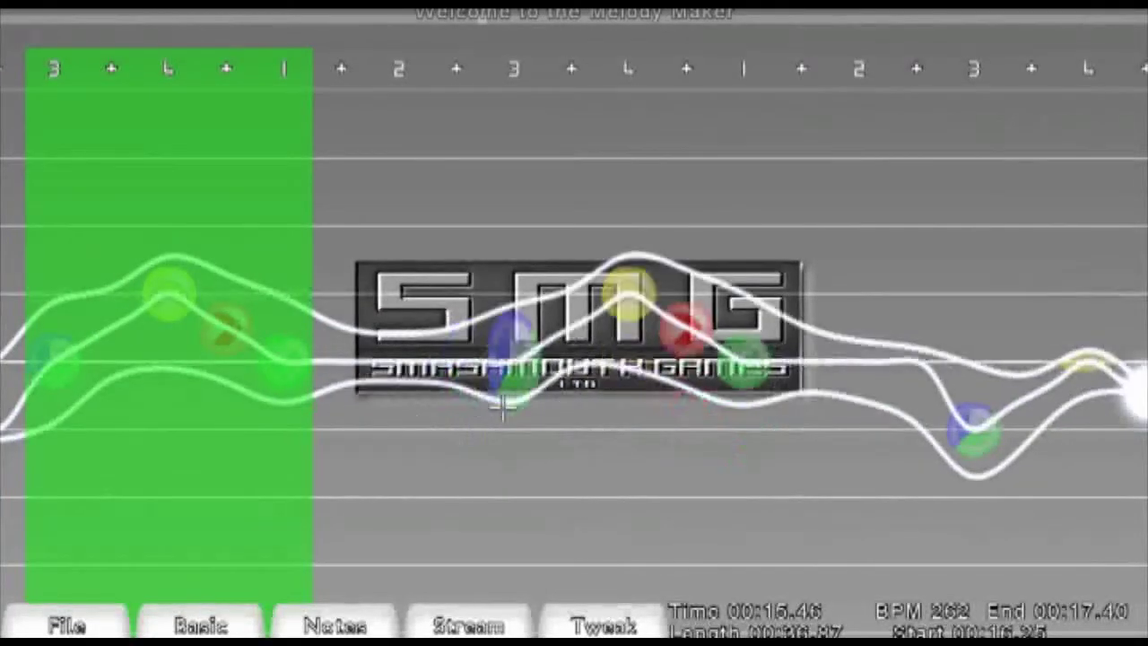
pyautogui.moveTo(974, 435); pyautogui.dragTo(935, 403)
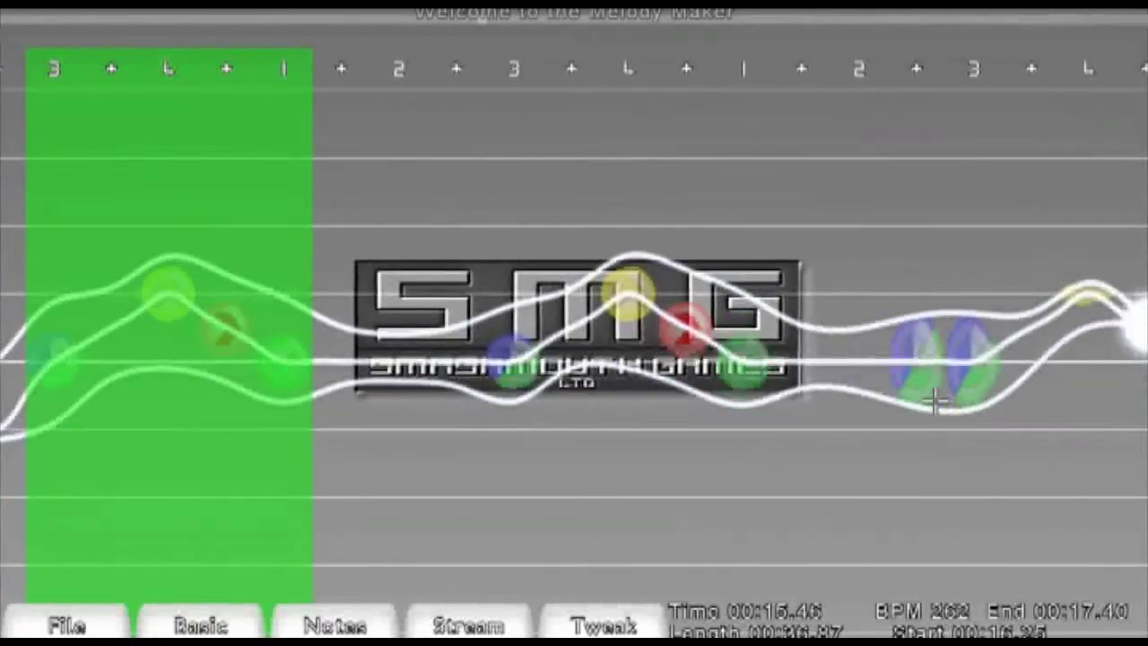
# - Scroll through the newly pasted patterns to review the notes
pyautogui.scroll(-1, 936, 402)
pyautogui.scroll(-3, 937, 399)
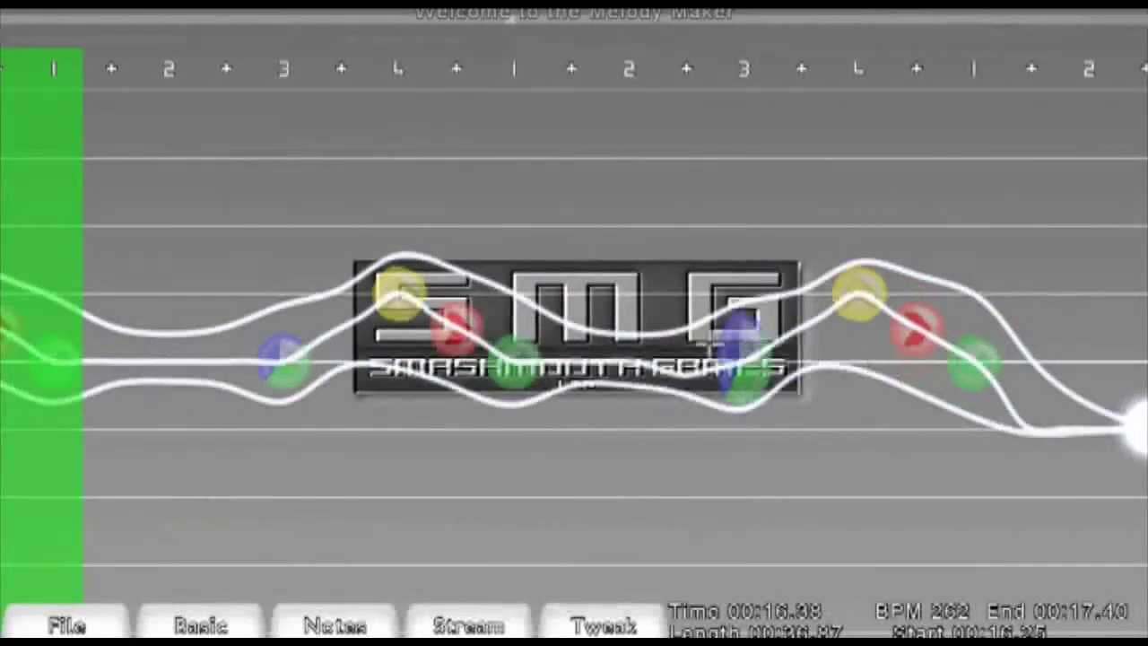
pyautogui.scroll(-1, 586, 381)
pyautogui.scroll(-10, 575, 359)
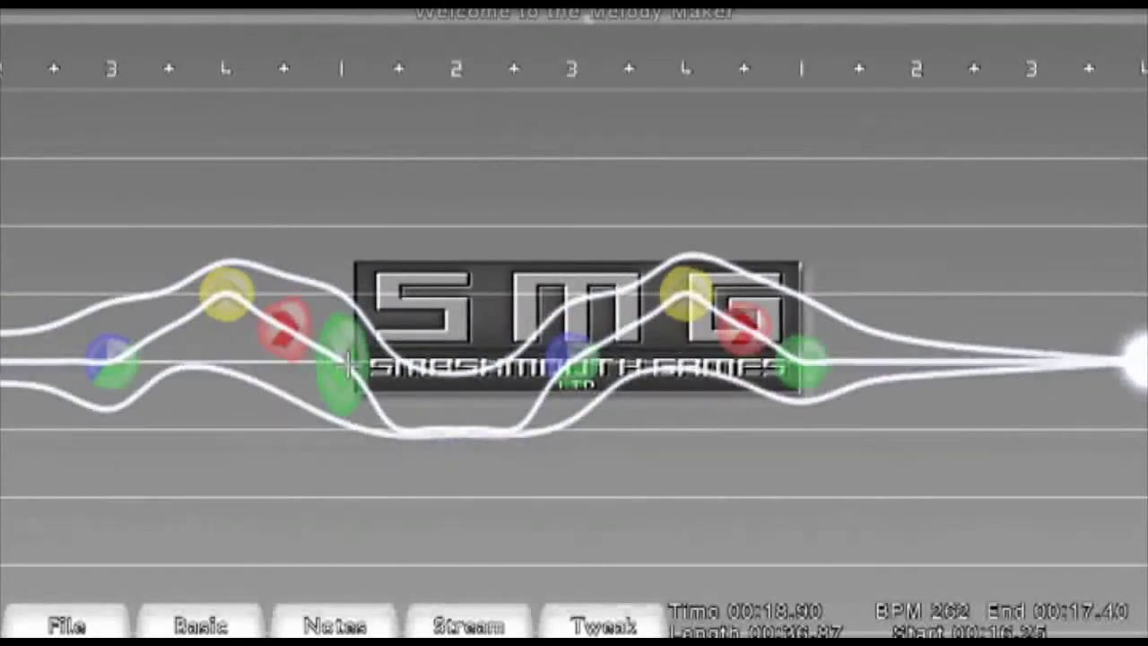
pyautogui.scroll(2, 348, 363)
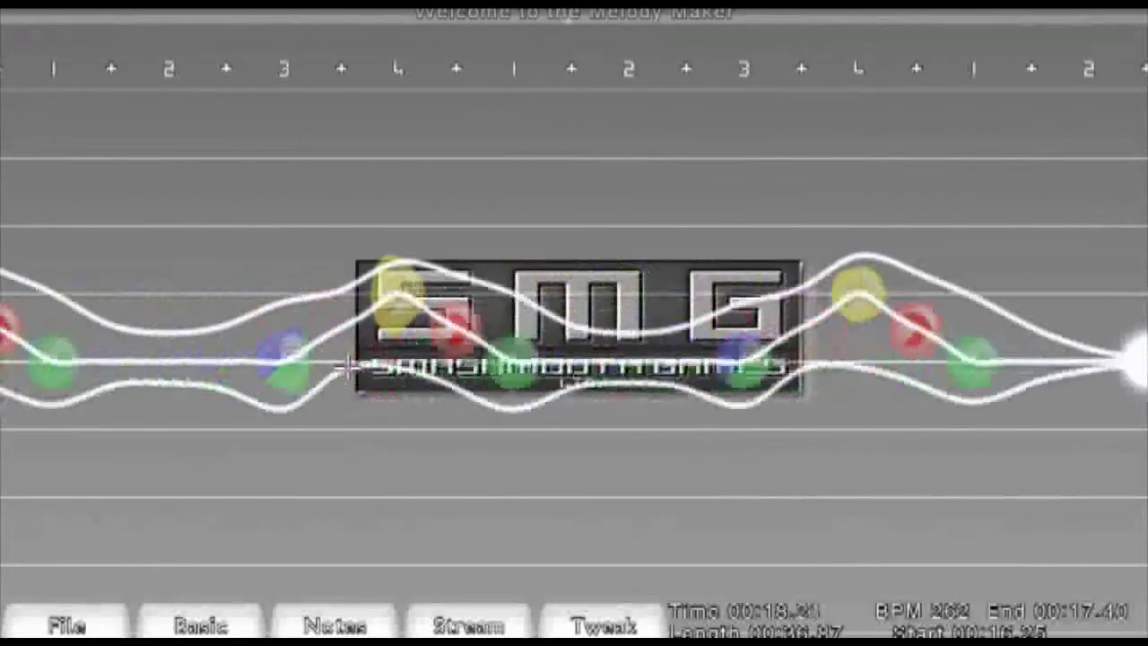
pyautogui.scroll(15, 348, 363)
pyautogui.moveTo(305, 435); pyautogui.dragTo(489, 428)
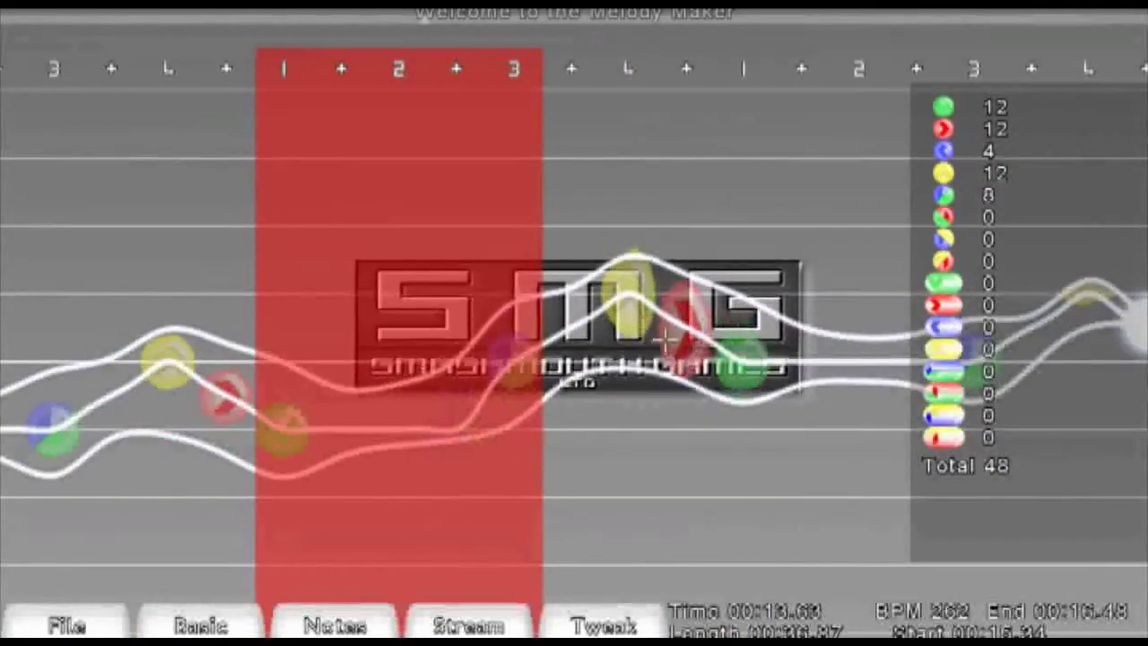
pyautogui.click(654, 295)
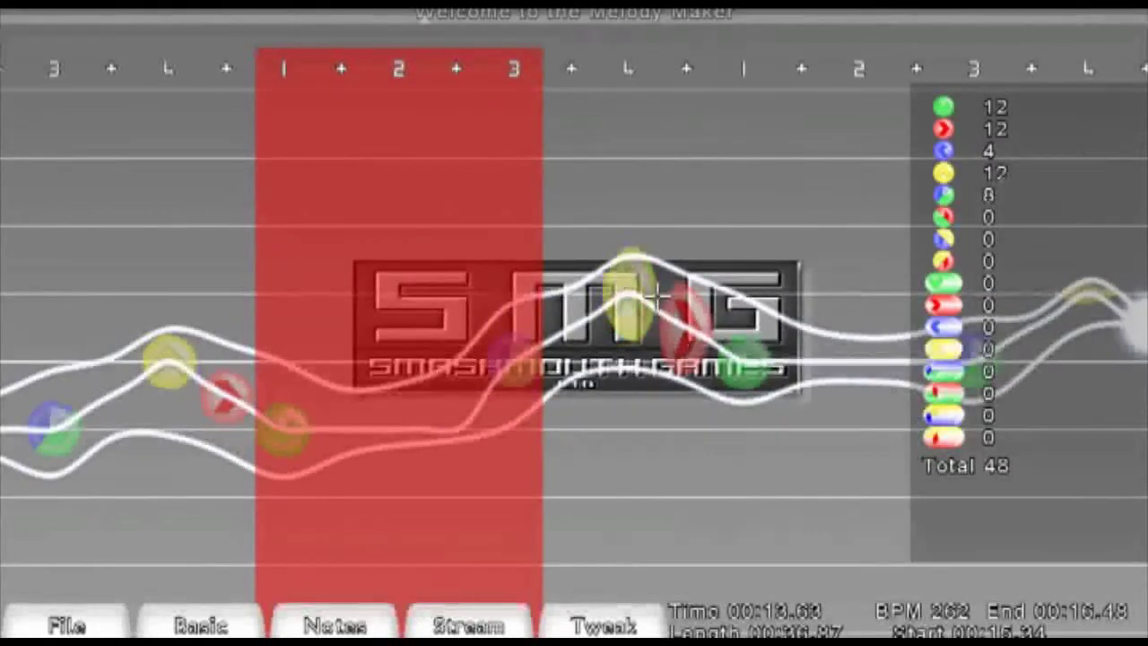
pyautogui.click(467, 365)
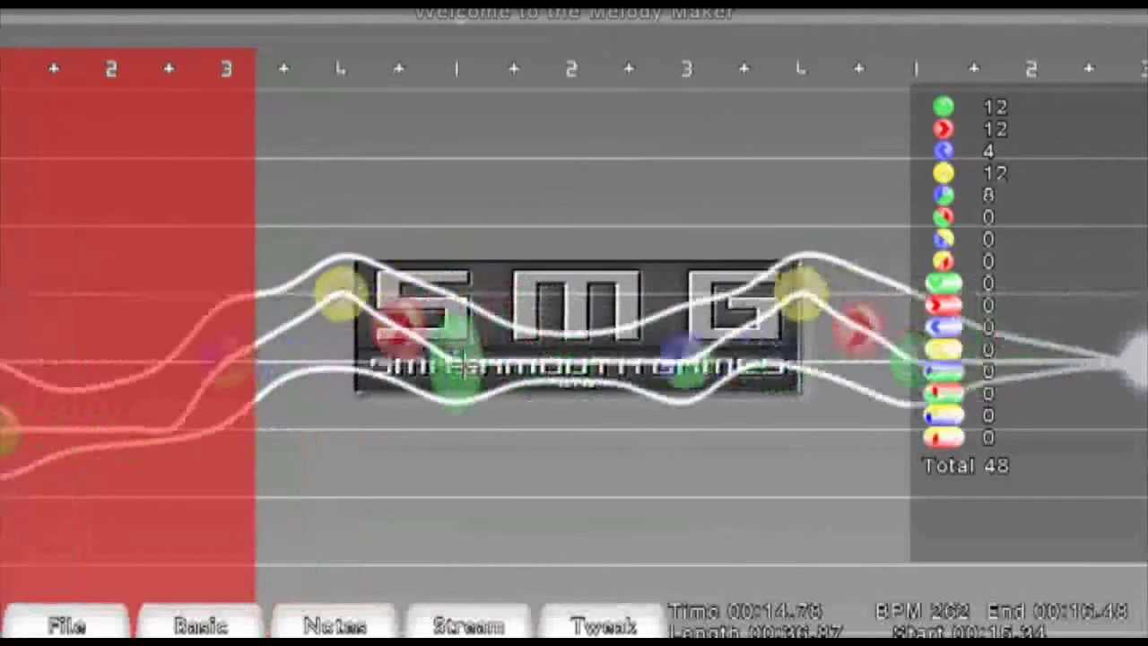
pyautogui.click(462, 357)
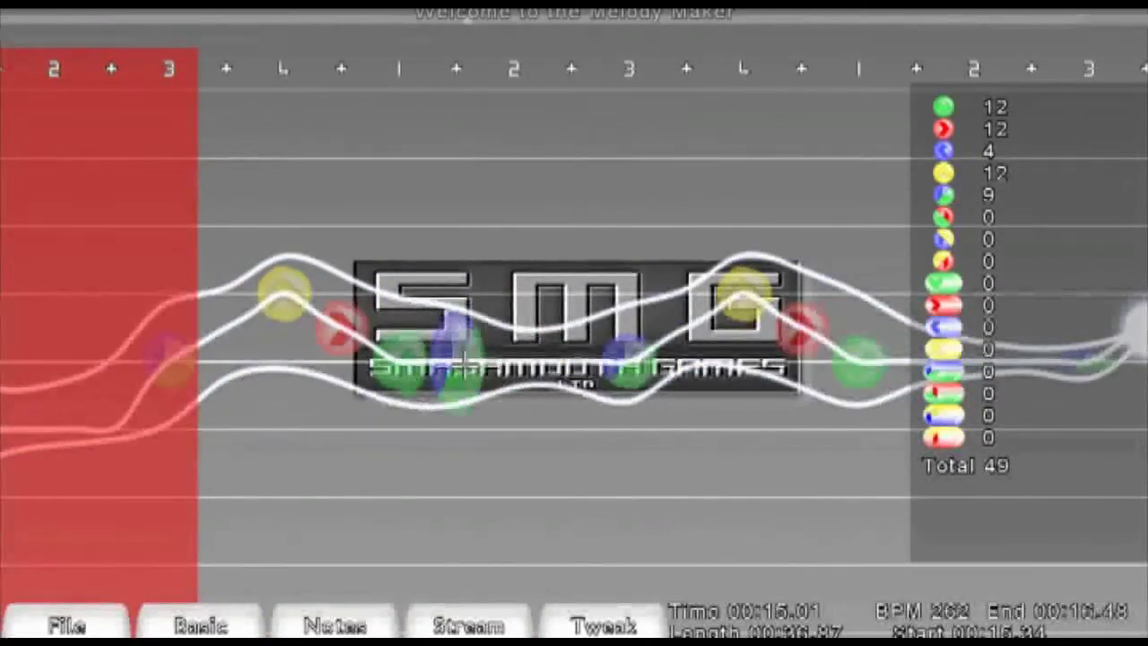
pyautogui.click(465, 359)
pyautogui.scroll(6, 465, 361)
pyautogui.click(466, 365)
pyautogui.click(465, 365)
pyautogui.scroll(-1, 464, 365)
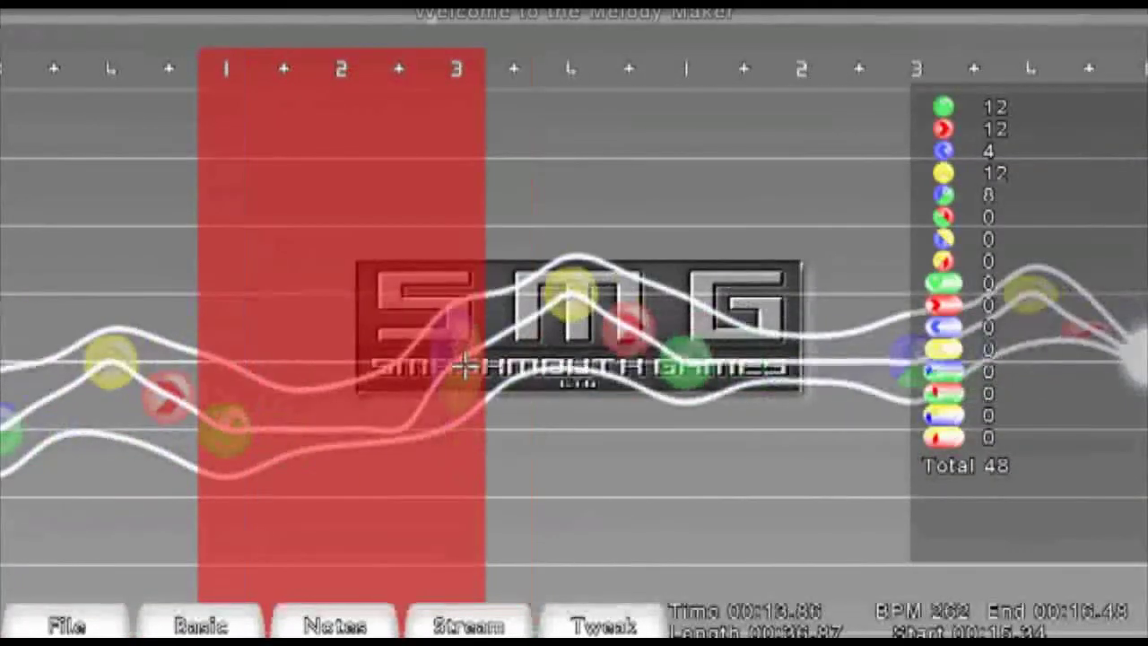
pyautogui.scroll(-1, 464, 365)
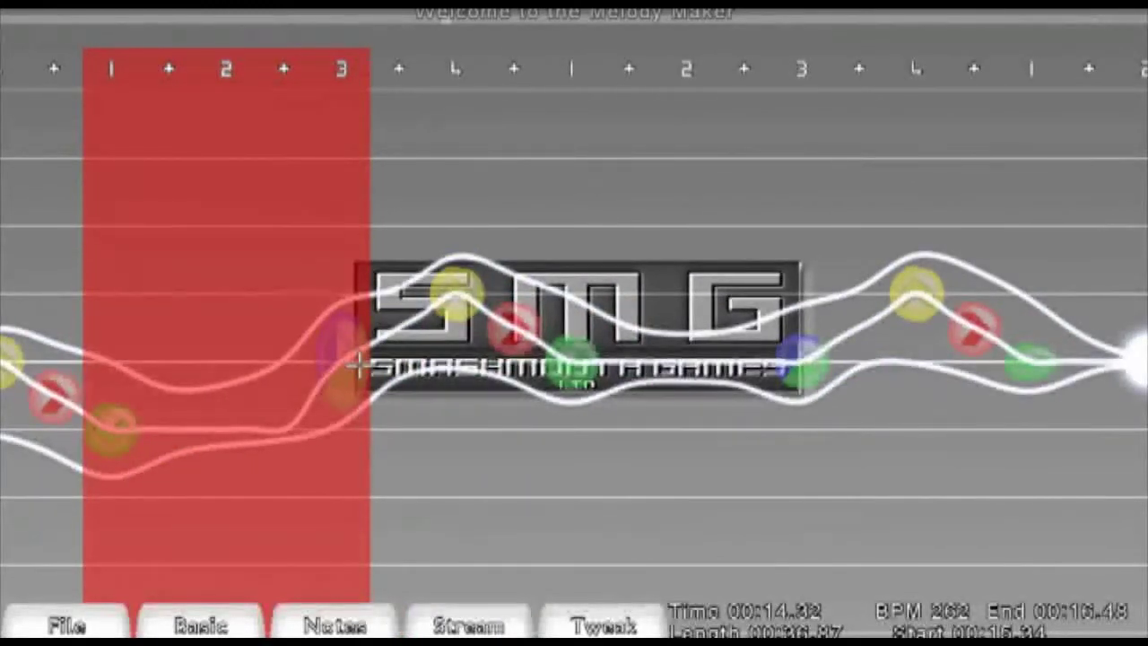
pyautogui.scroll(-5, 357, 363)
pyautogui.scroll(6, 357, 363)
pyautogui.scroll(1, 360, 365)
# - Select the pattern before the current position and paste a copy of it after it
pyautogui.press('space')
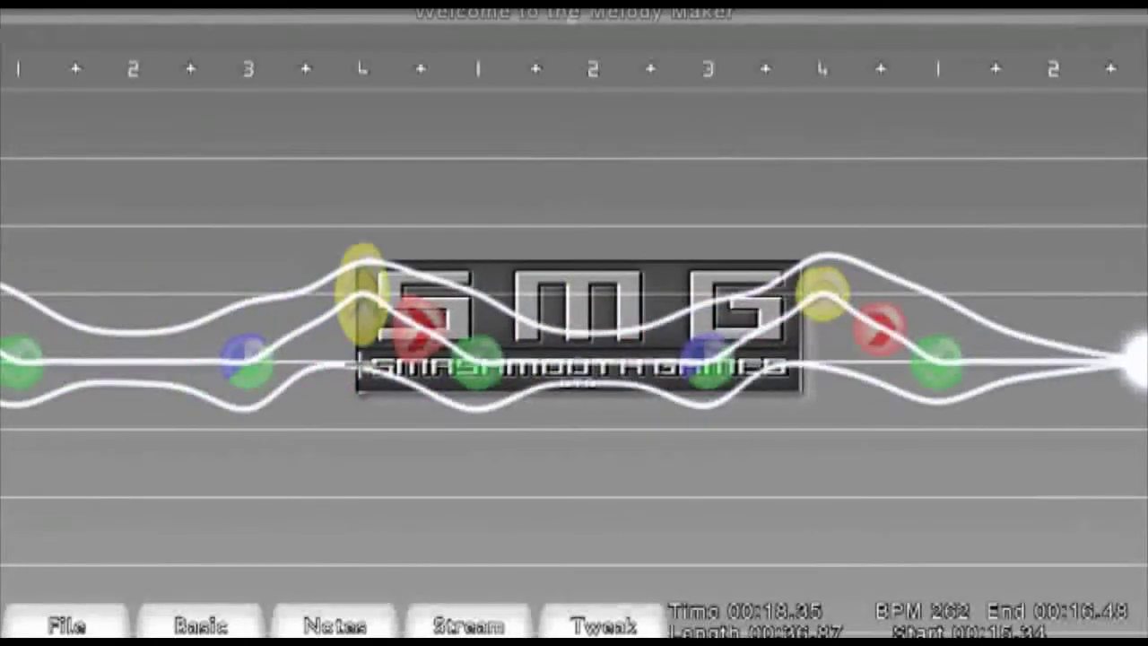
pyautogui.press('y')
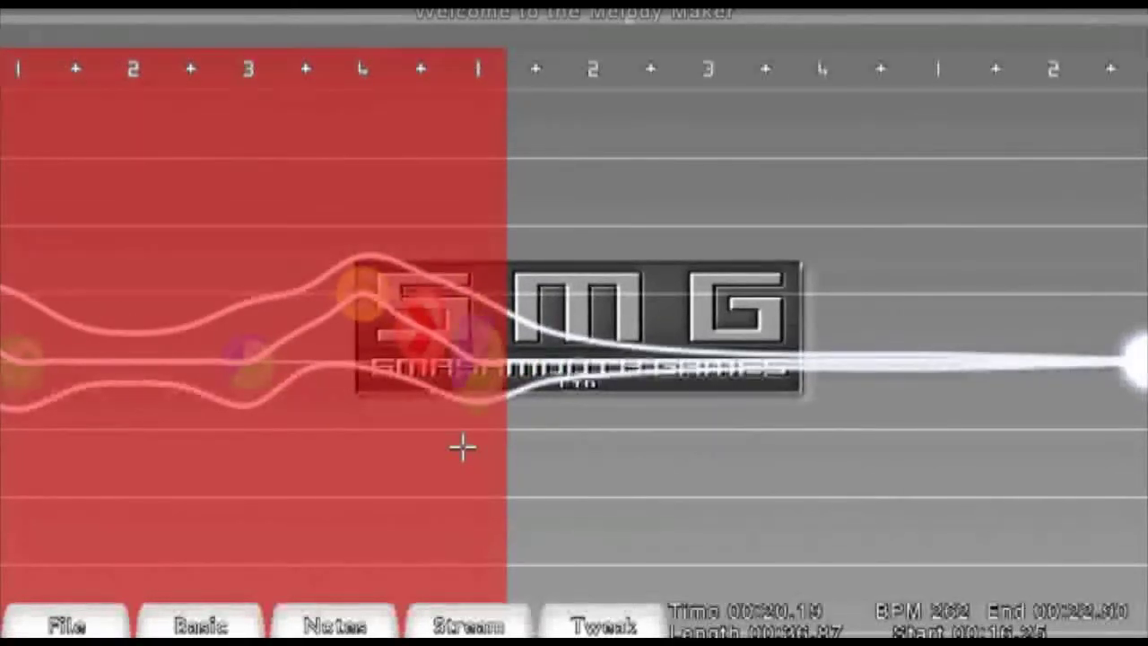
pyautogui.click(462, 447)
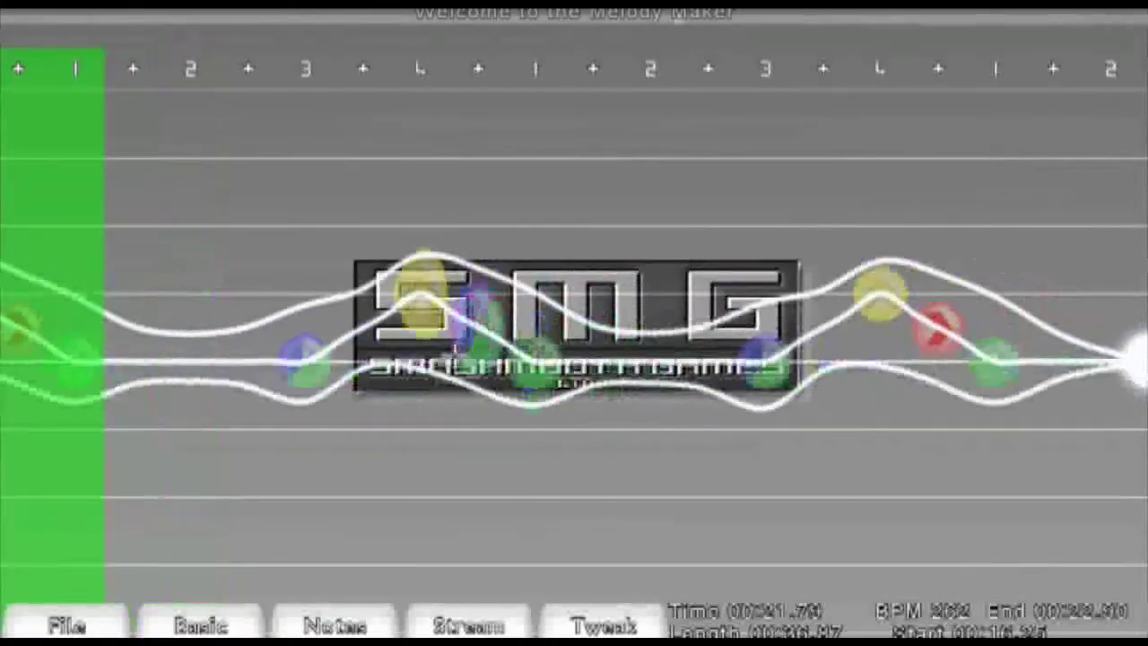
# - Raise the yellow, red and blue-green notes of the following pattern into higher lanes
pyautogui.scroll(2, 500, 348)
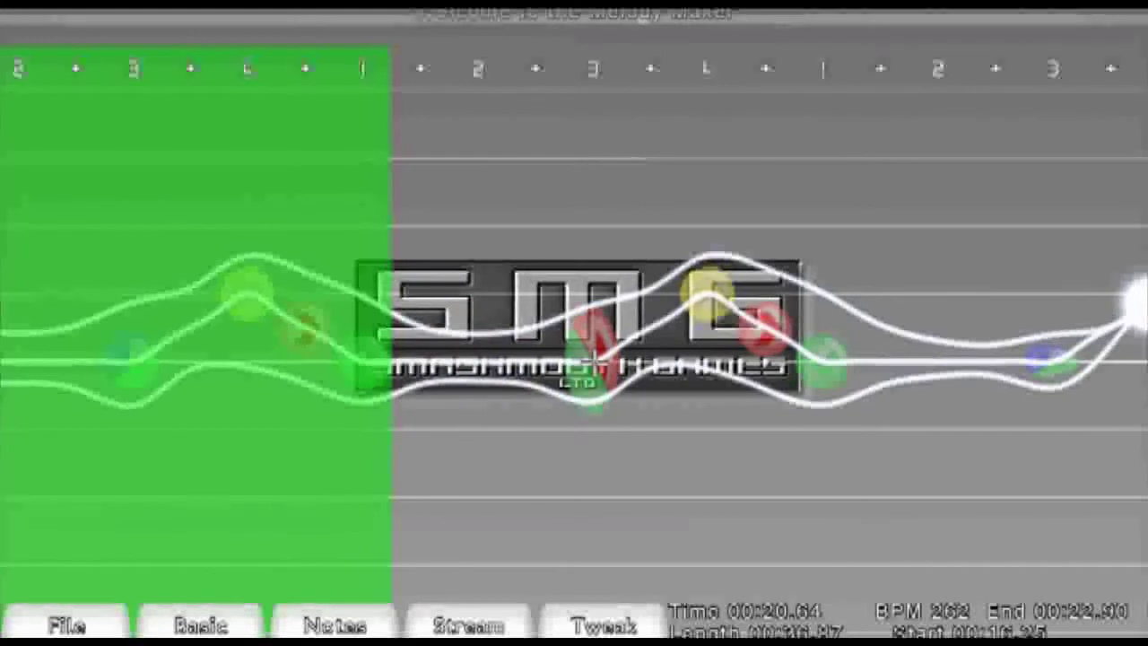
pyautogui.moveTo(596, 294); pyautogui.dragTo(372, 362)
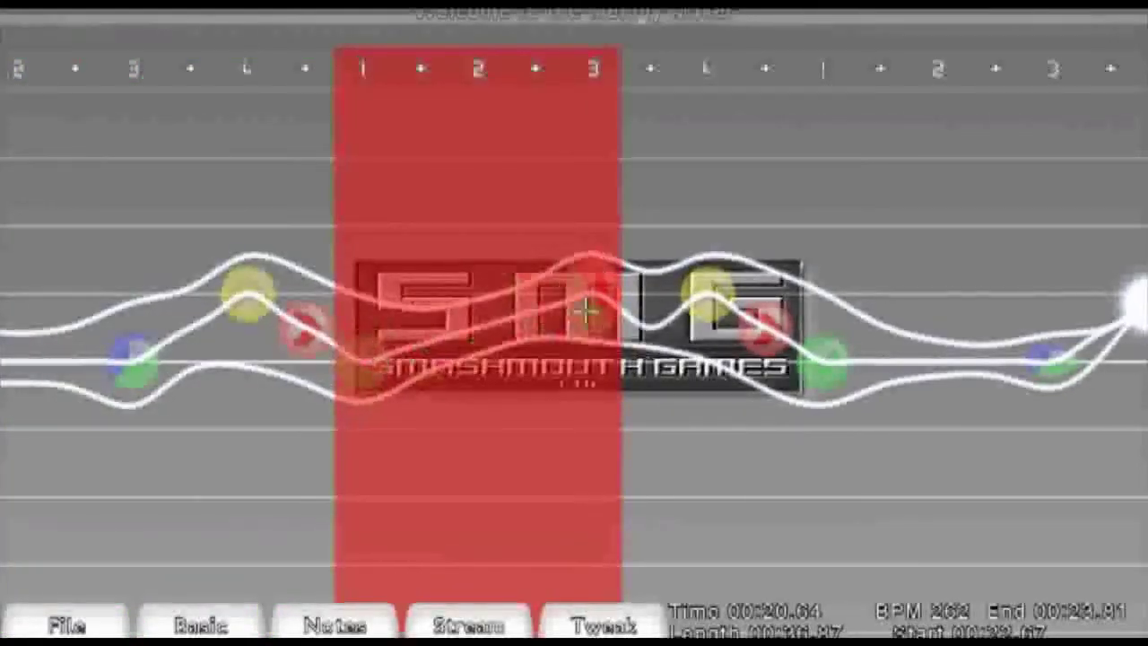
pyautogui.moveTo(695, 241); pyautogui.dragTo(705, 231)
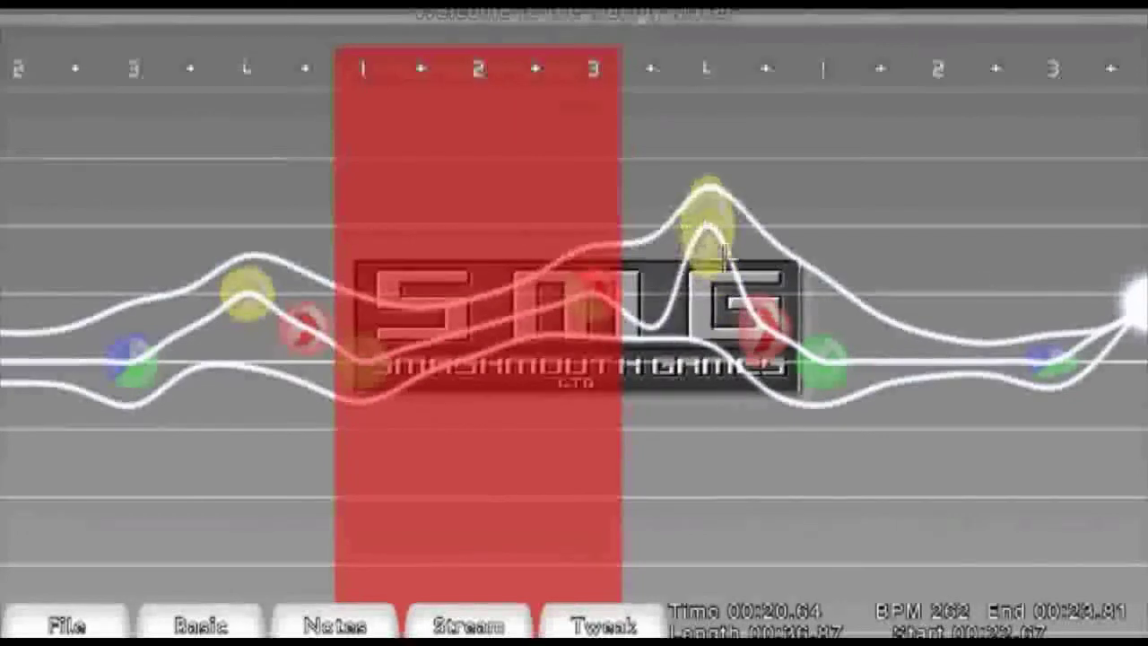
pyautogui.moveTo(756, 273); pyautogui.dragTo(704, 289)
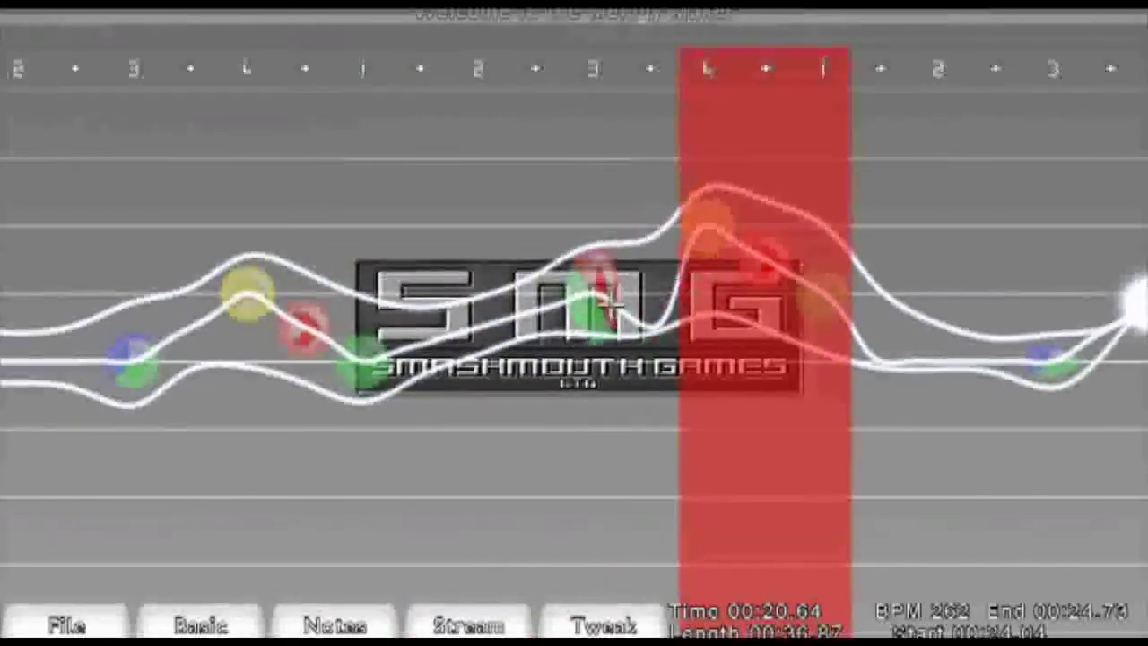
pyautogui.moveTo(598, 299); pyautogui.dragTo(716, 282)
pyautogui.moveTo(481, 305); pyautogui.dragTo(600, 301)
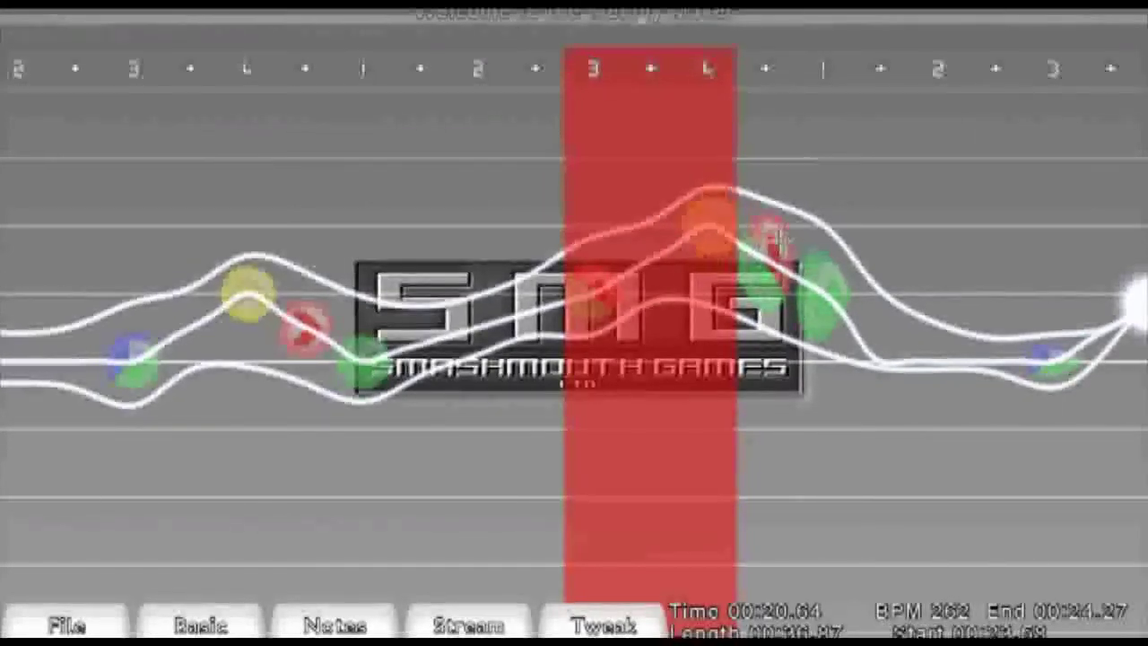
pyautogui.click(777, 241)
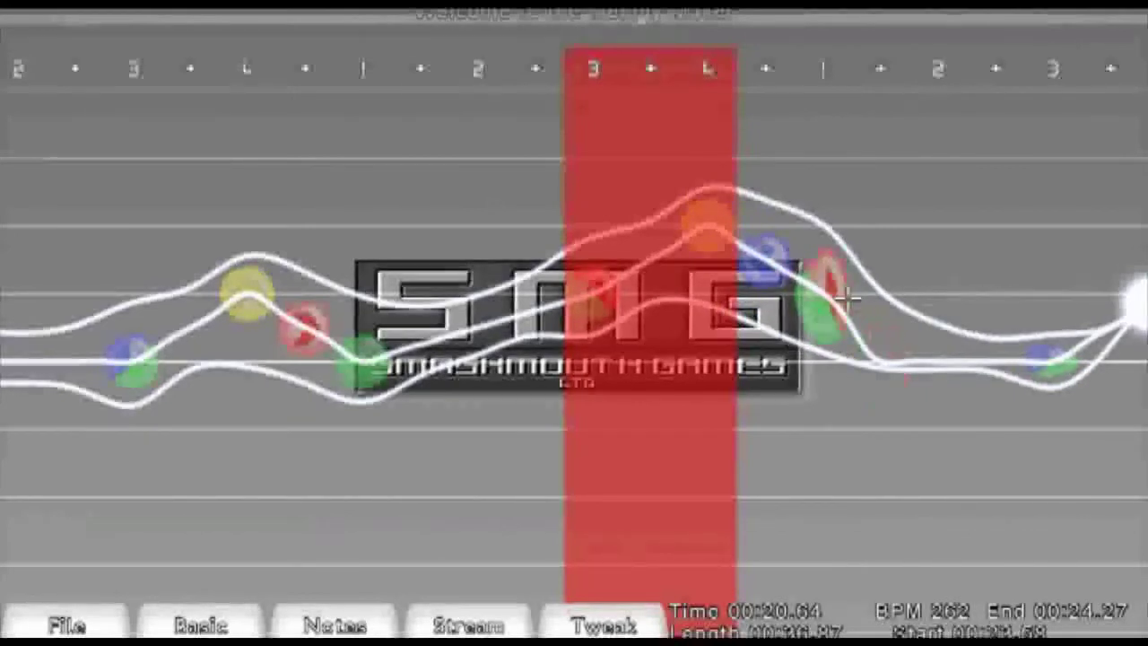
pyautogui.scroll(-2, 847, 300)
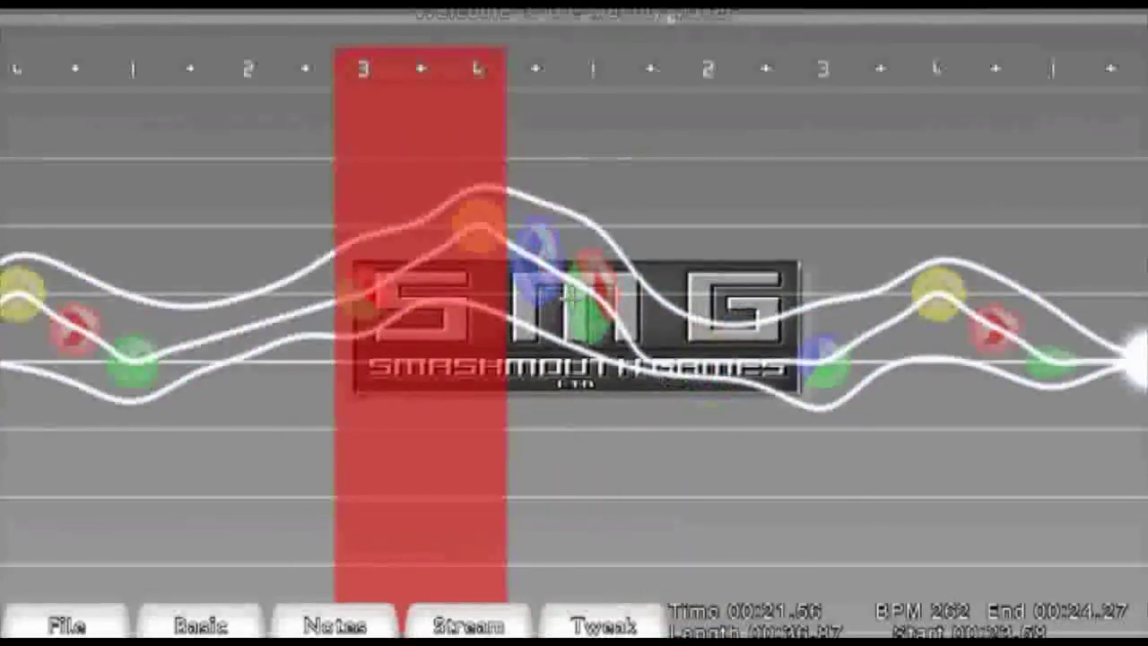
pyautogui.scroll(-2, 595, 296)
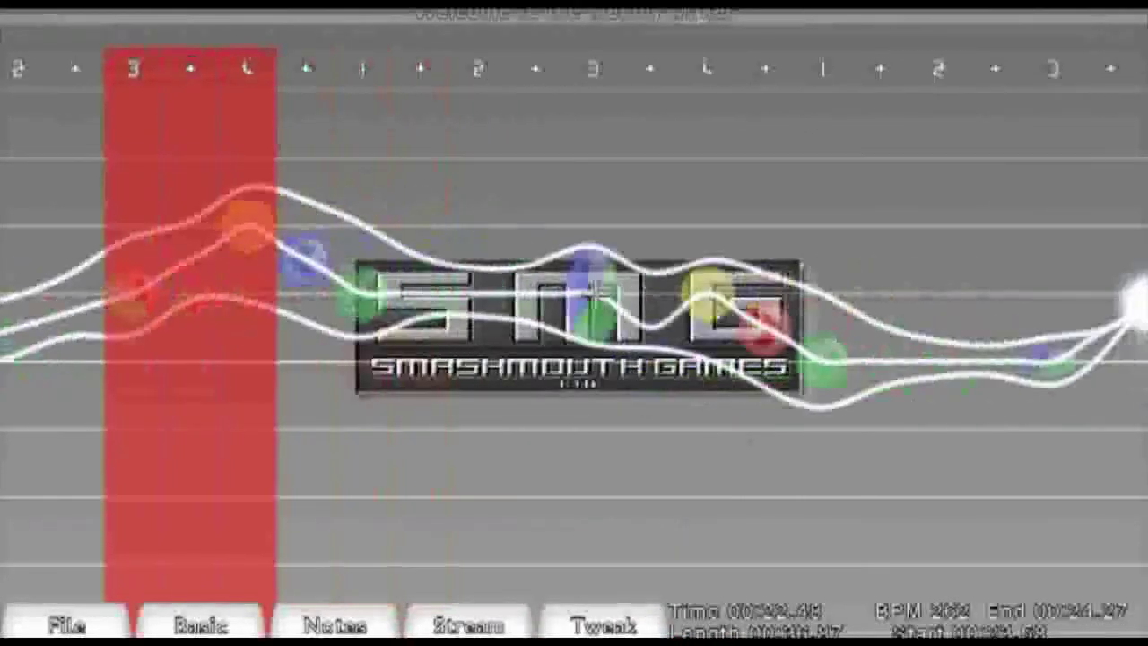
# - Copy the reworked section of notes and set the insertion point after the next pattern
pyautogui.moveTo(127, 294); pyautogui.dragTo(341, 293)
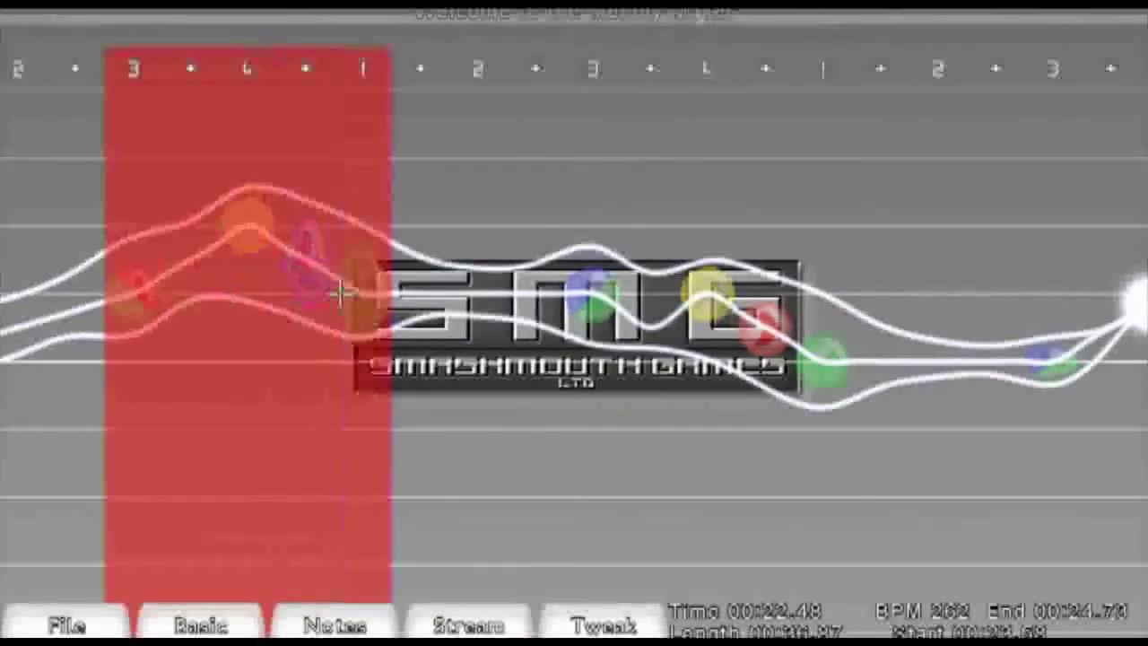
pyautogui.click(346, 292)
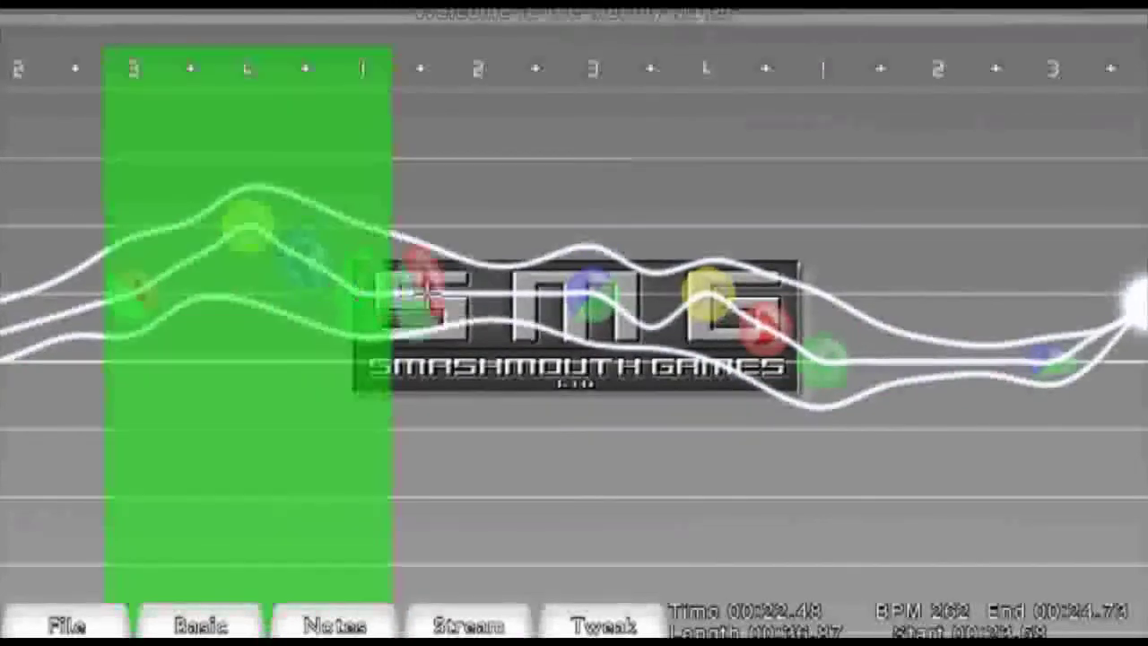
pyautogui.click(603, 291)
pyautogui.scroll(-1, 616, 275)
pyautogui.scroll(-3, 617, 275)
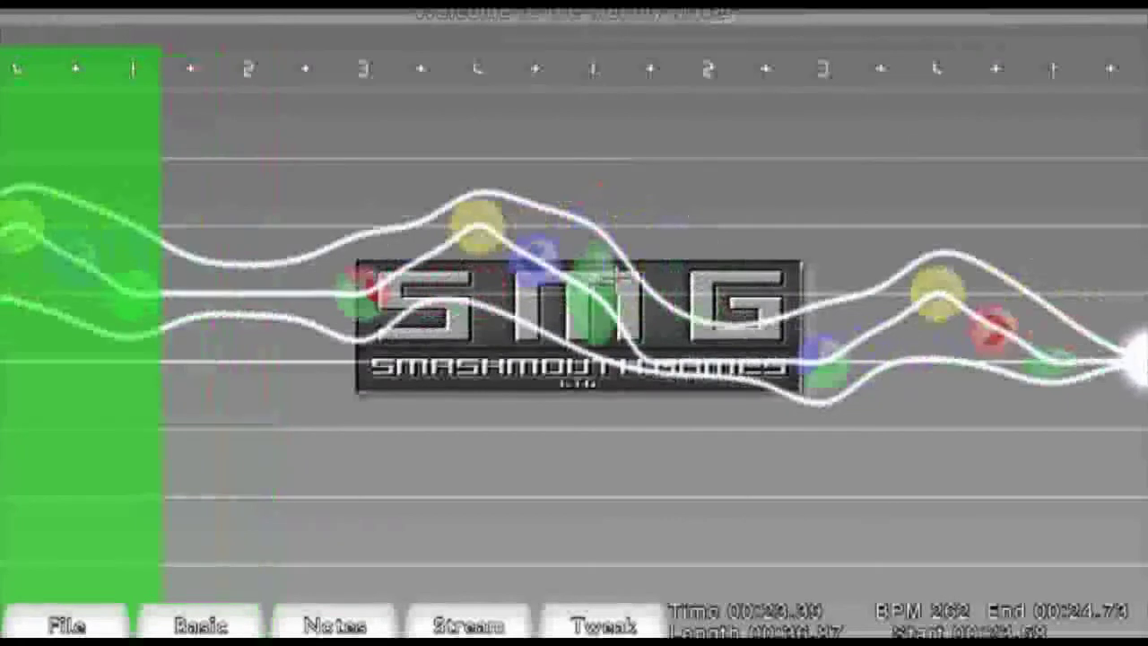
pyautogui.click(612, 280)
pyautogui.click(617, 281)
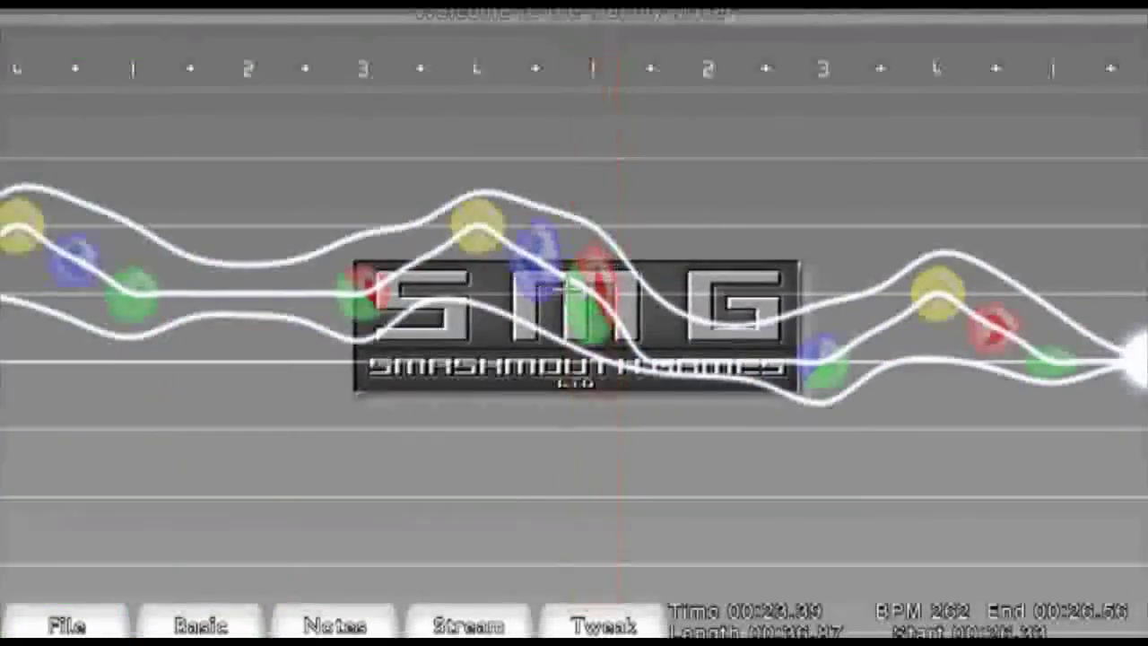
# - Select the final notes and paste the copied pattern at the end of the level
pyautogui.moveTo(548, 289); pyautogui.dragTo(449, 295)
pyautogui.scroll(3, 318, 262)
pyautogui.scroll(4, 319, 262)
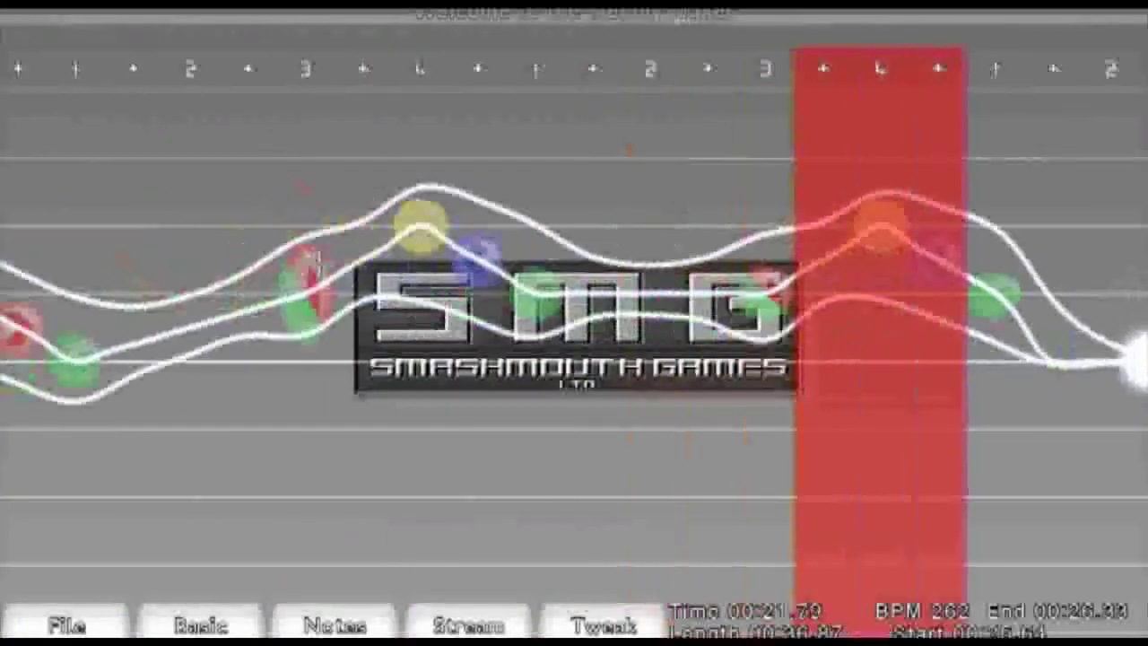
pyautogui.click(318, 263)
pyautogui.scroll(-9, 319, 263)
pyautogui.scroll(-3, 319, 262)
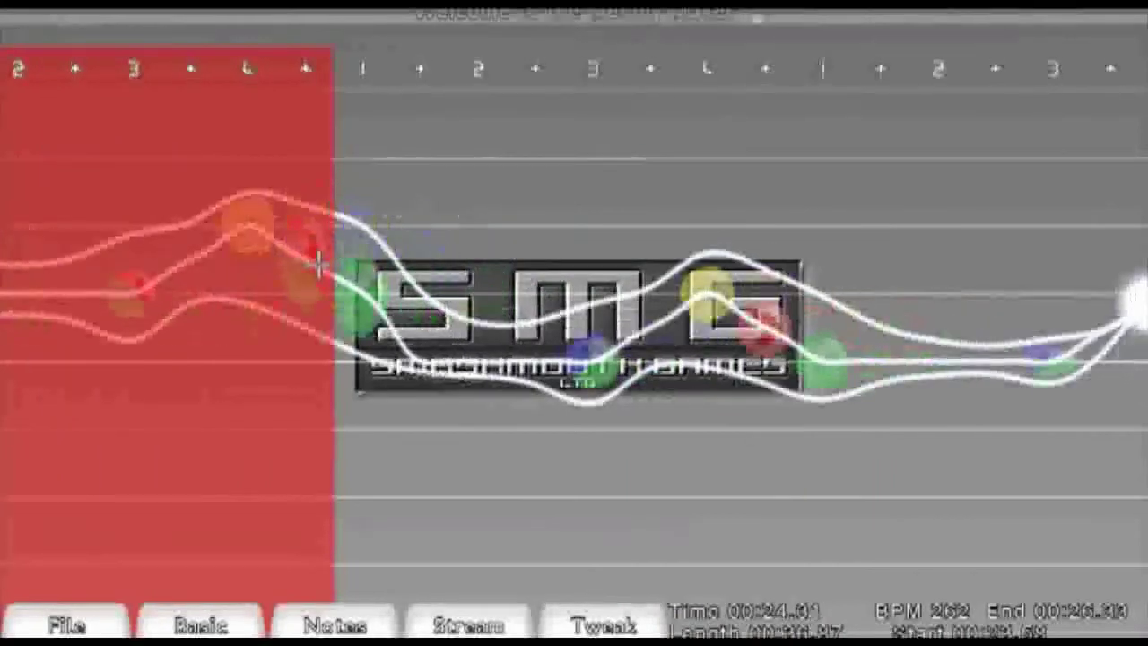
pyautogui.click(318, 263)
pyautogui.scroll(-3, 318, 262)
pyautogui.scroll(-2, 318, 263)
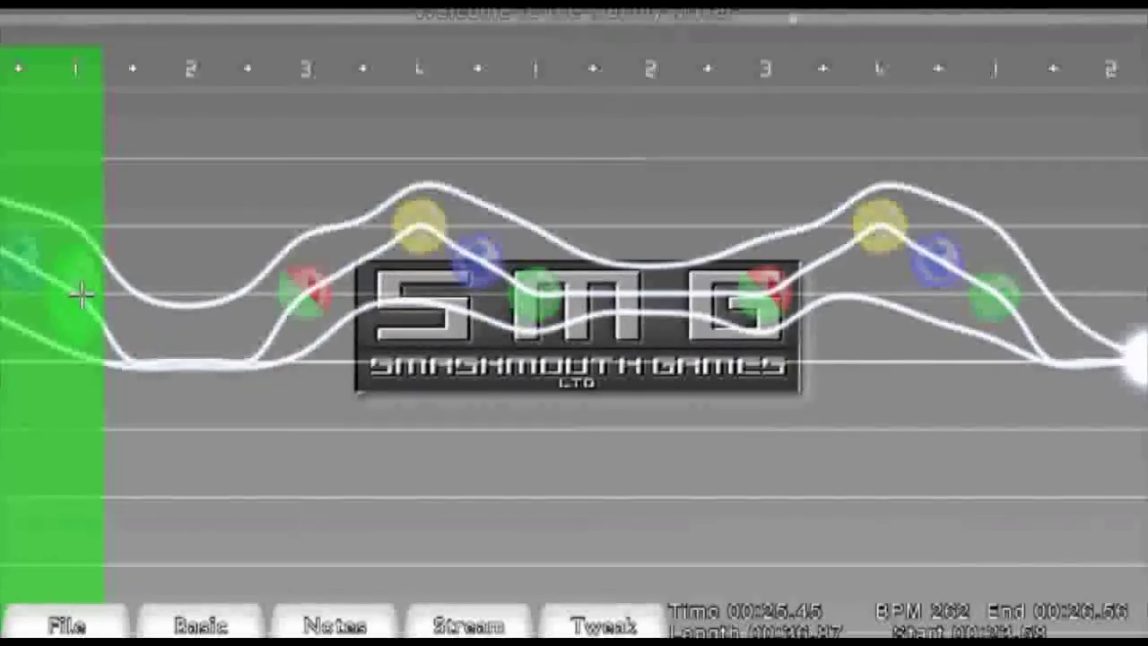
# - Step through the end of the level to review the final patterns
pyautogui.press('Right')
pyautogui.press('Right')
pyautogui.press('Right')
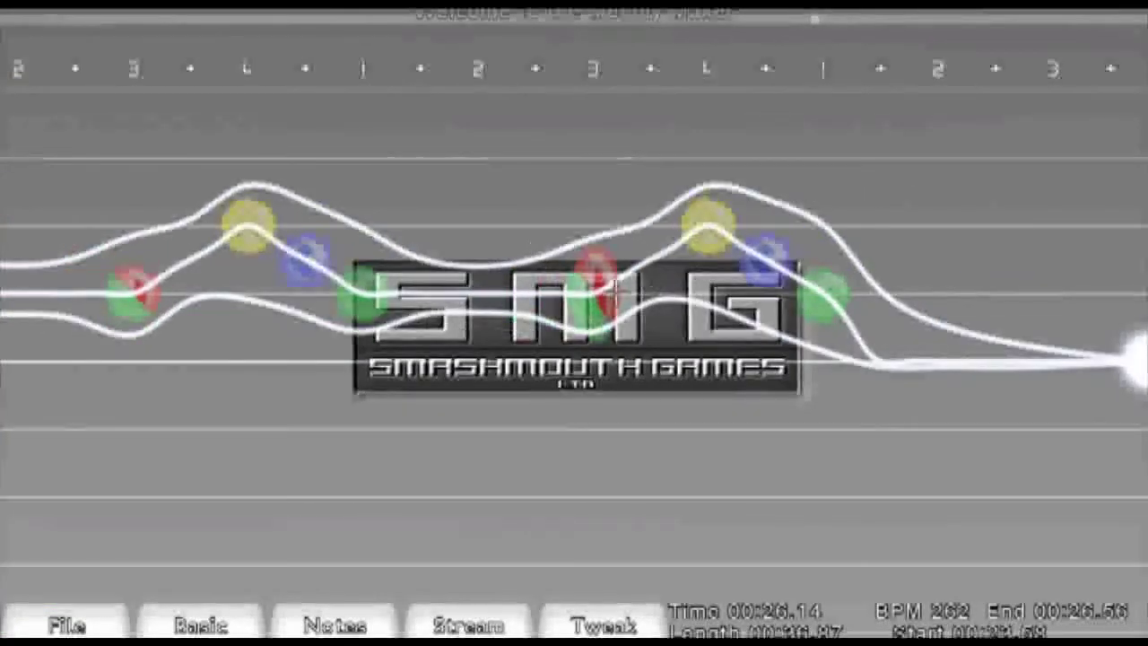
pyautogui.press('Right')
pyautogui.press('Right')
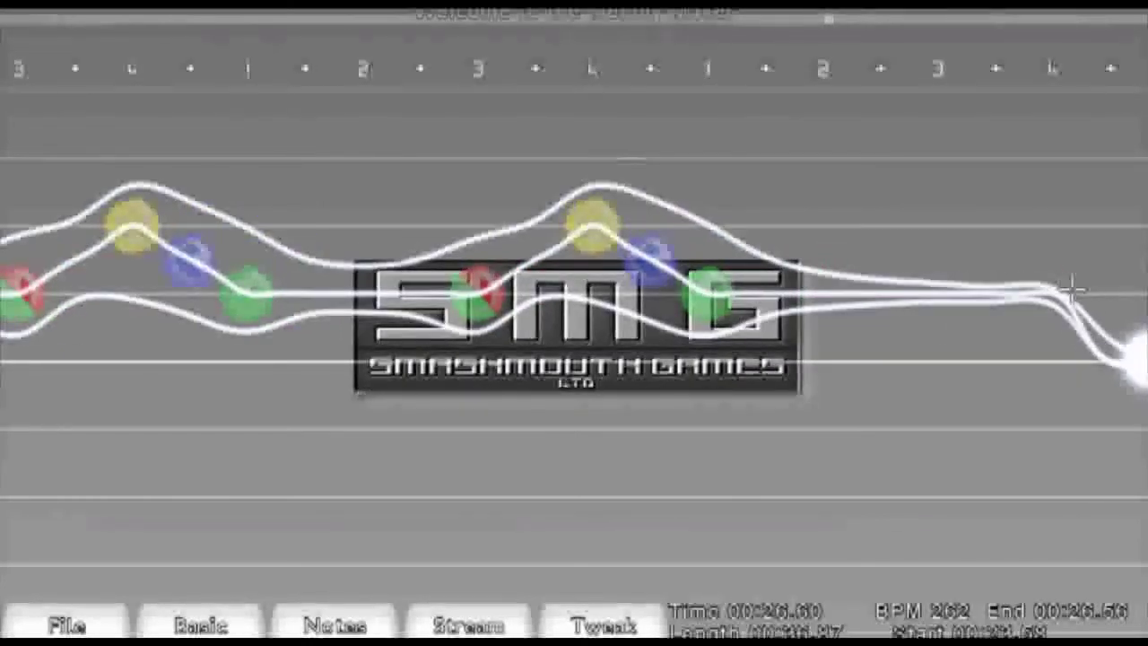
pyautogui.press('Left')
pyautogui.press('Left')
pyautogui.press('Left')
pyautogui.press('Left')
pyautogui.press('Left')
pyautogui.press('Left')
pyautogui.press('Left')
pyautogui.press('Left')
pyautogui.press('Left')
pyautogui.press('Left')
pyautogui.press('Left')
pyautogui.press('Left')
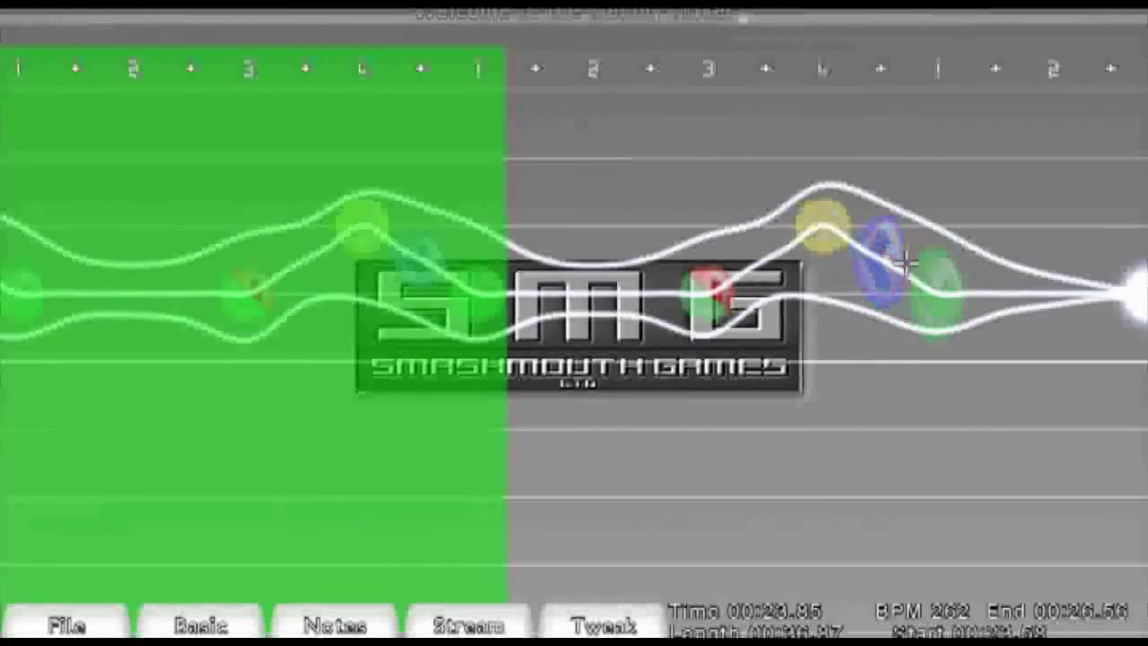
# - Save the level
pyautogui.hotkey('ctrl', 's')
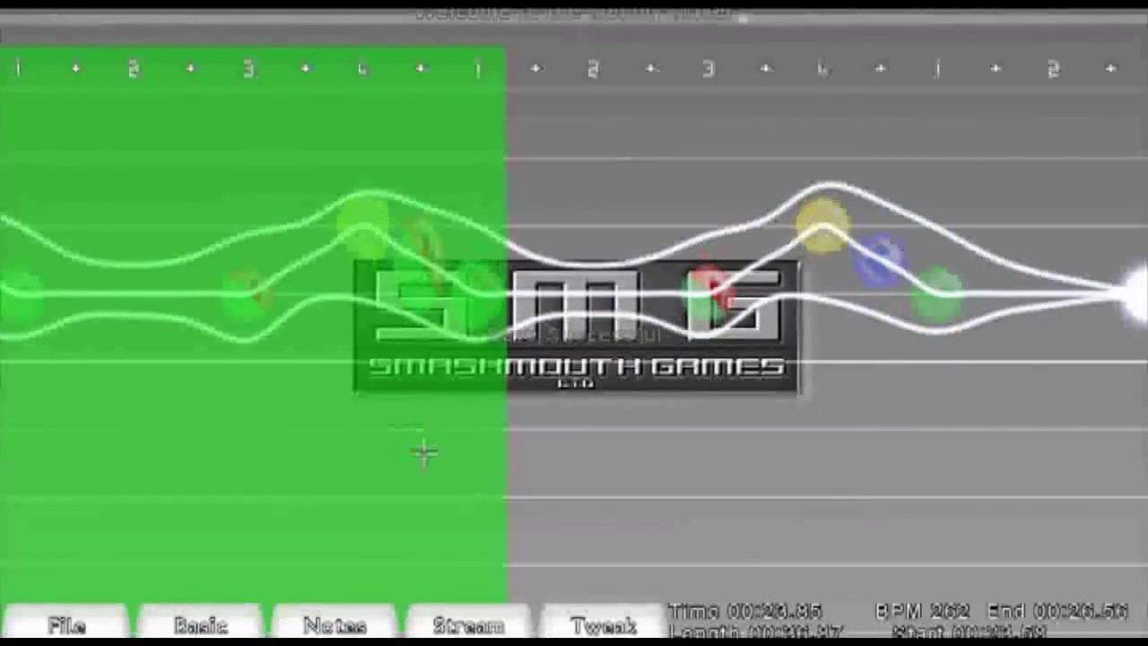
pyautogui.click(85, 624)
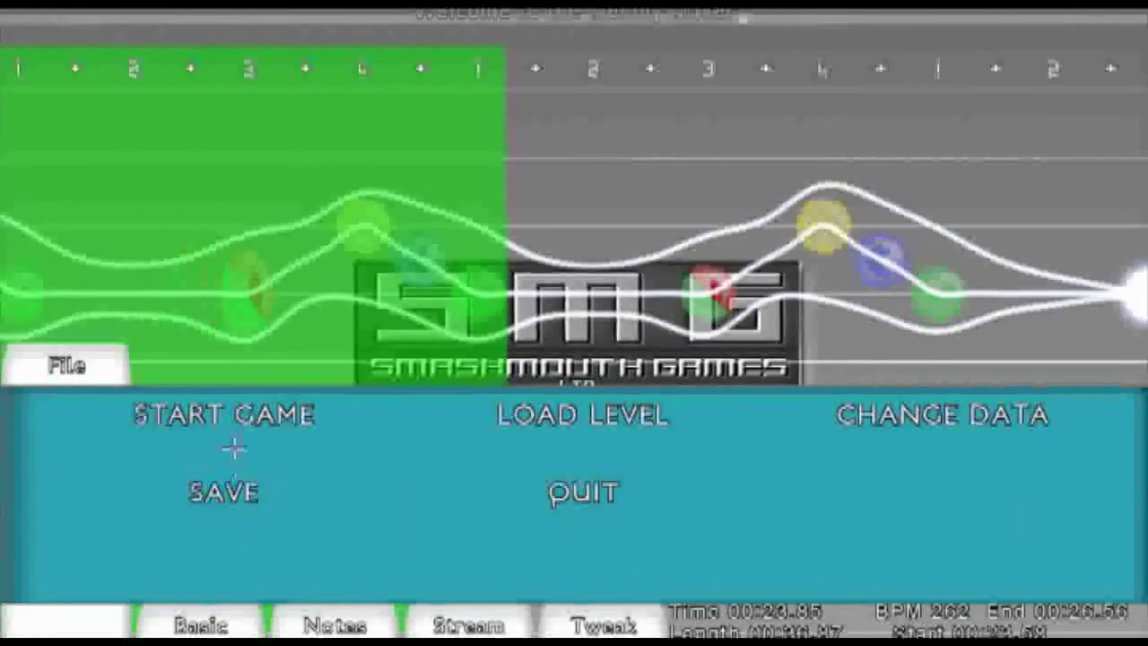
pyautogui.click(208, 491)
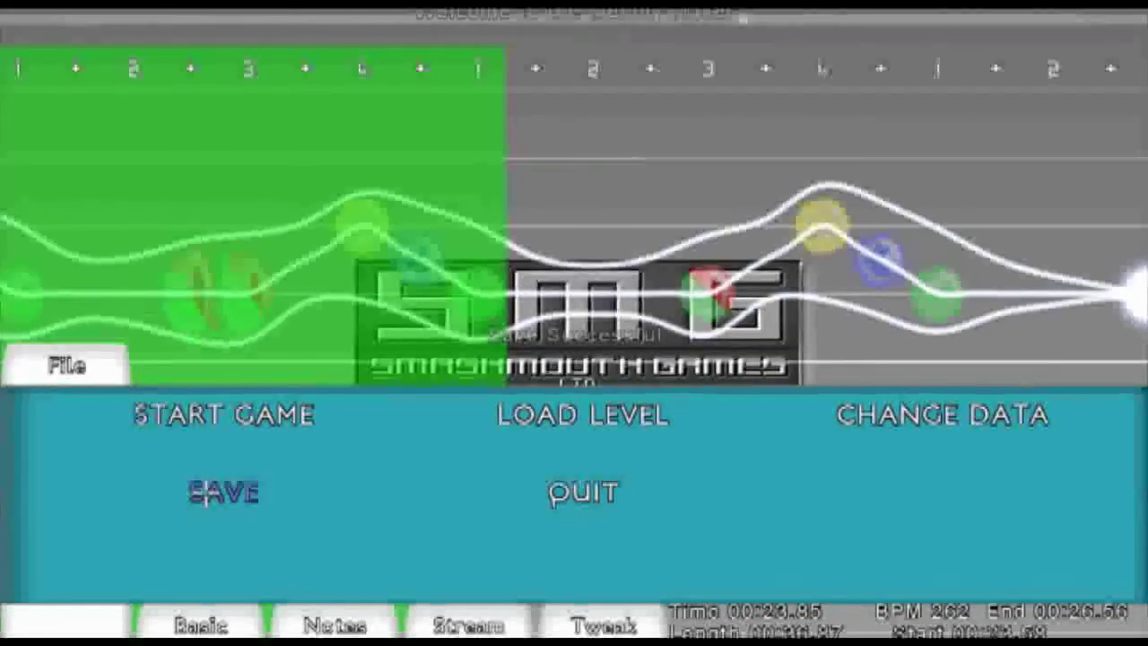